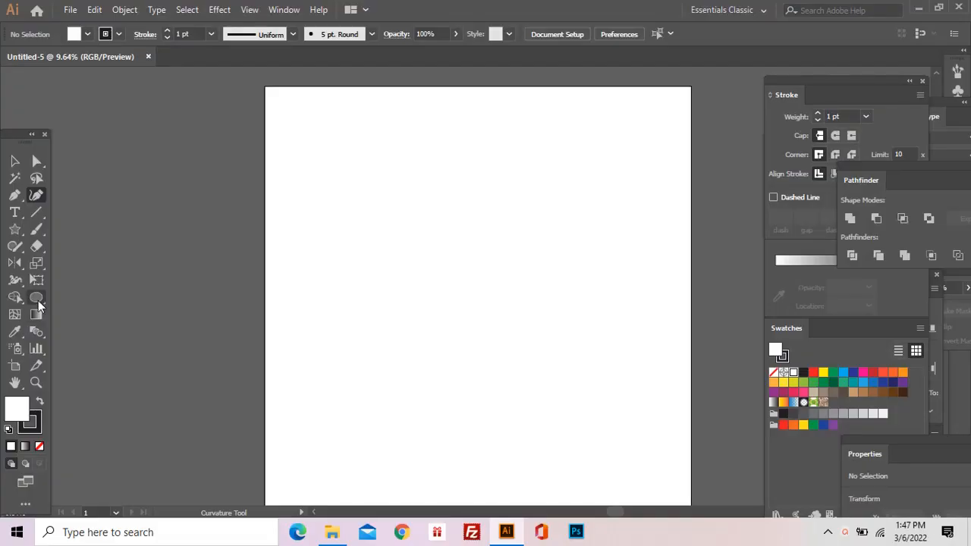
# Step: Draw a tall ellipse with an 80 pt stroke and move it off the artboard onto the empty canvas beside it
pyautogui.press('l')
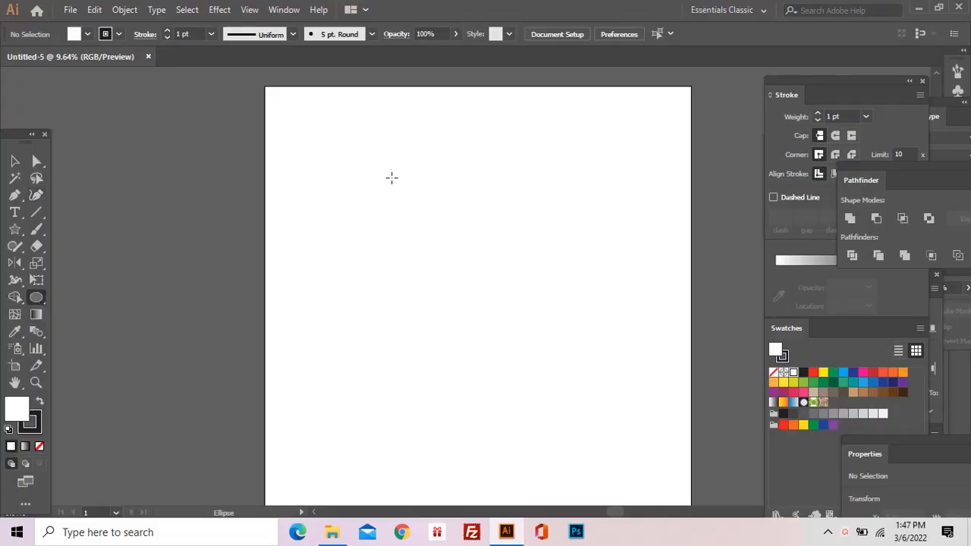
pyautogui.moveTo(512, 318)
pyautogui.mouseDown()
pyautogui.moveTo(570, 389)
pyautogui.moveTo(540, 365)
pyautogui.mouseUp()
pyautogui.click(213, 35)
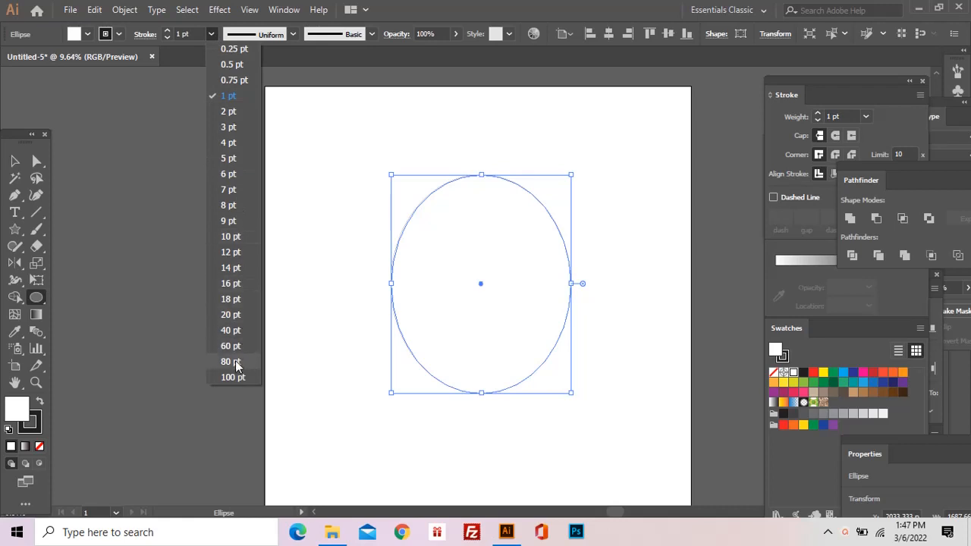
pyautogui.click(236, 366)
pyautogui.click(14, 161)
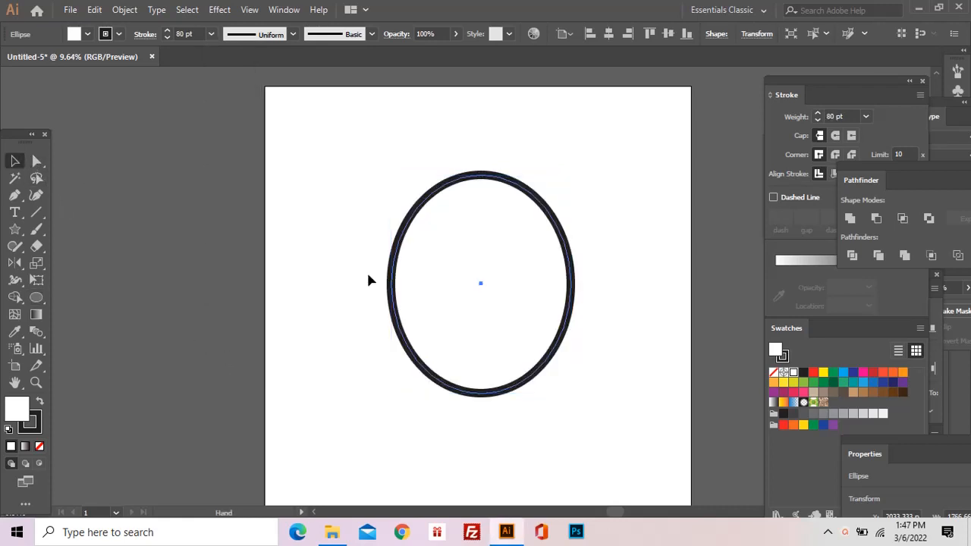
pyautogui.moveTo(379, 277)
pyautogui.mouseDown()
pyautogui.moveTo(508, 281)
pyautogui.moveTo(427, 323)
pyautogui.moveTo(239, 325)
pyautogui.moveTo(340, 295)
pyautogui.mouseUp()
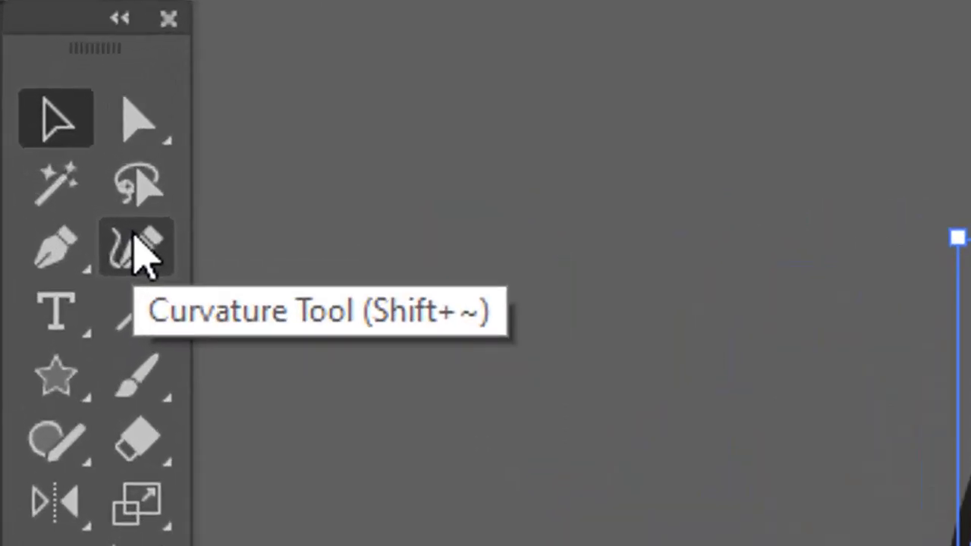
# Step: Add four diagonal curvature points around the ellipse and pull its bottom point downward to lengthen the shape
pyautogui.click(138, 247)
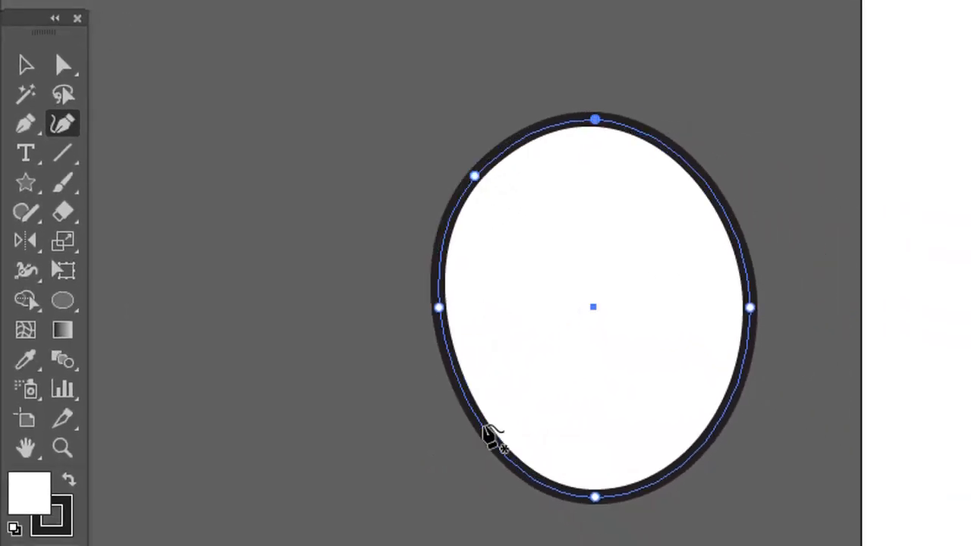
pyautogui.moveTo(479, 429); pyautogui.dragTo(464, 438)
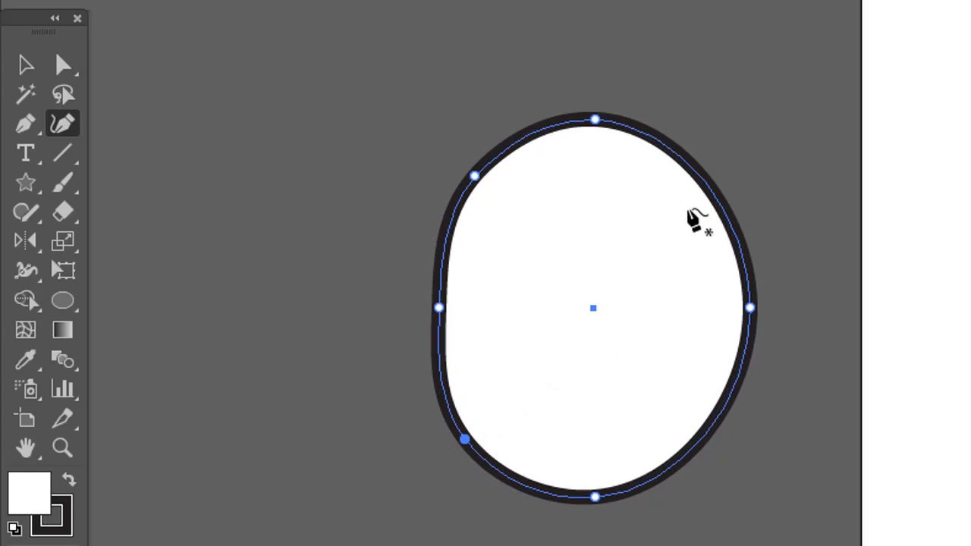
pyautogui.click(702, 176)
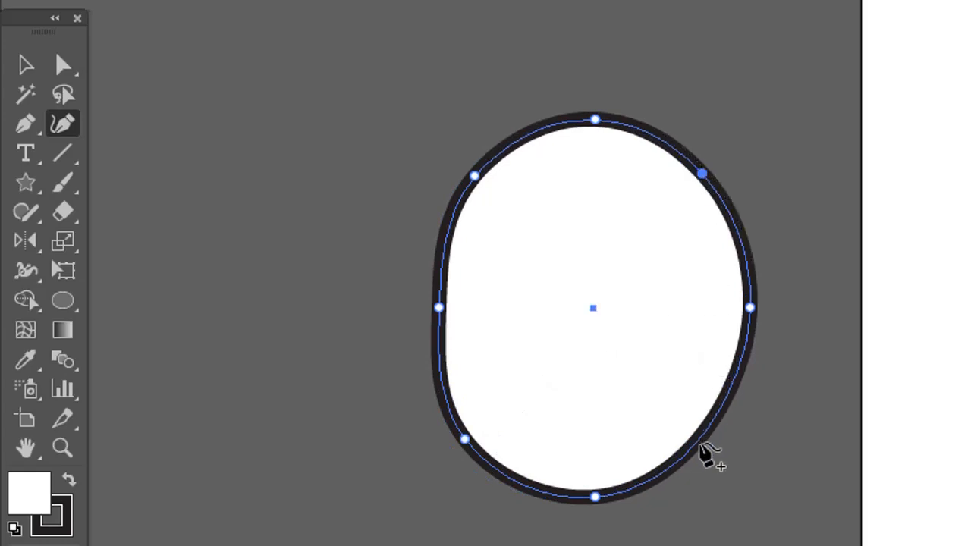
pyautogui.moveTo(701, 446)
pyautogui.mouseDown()
pyautogui.moveTo(714, 459)
pyautogui.moveTo(710, 452)
pyautogui.mouseUp()
pyautogui.moveTo(595, 497); pyautogui.dragTo(594, 525)
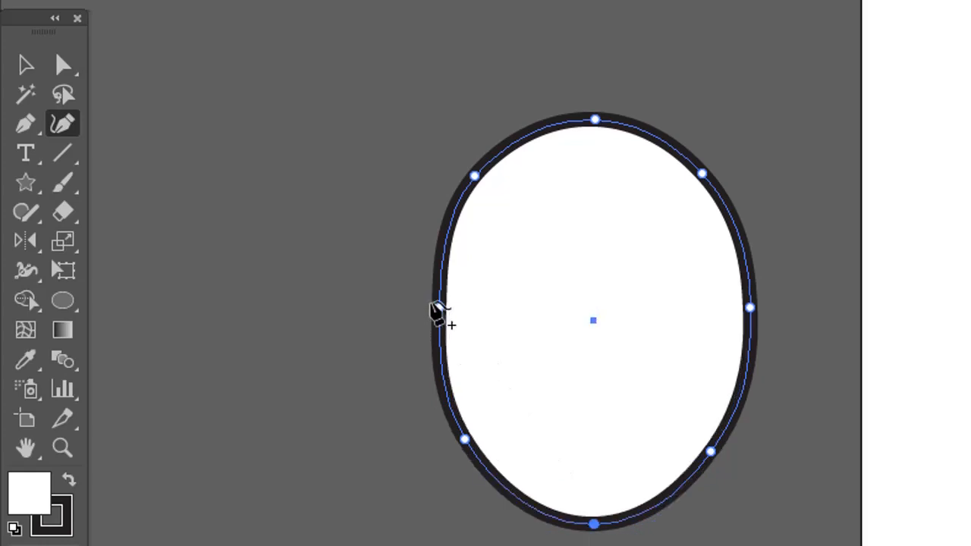
# Step: Reshape the left side of the outline by moving its three curvature points, bending the middle inward into a bean shape
pyautogui.moveTo(442, 308); pyautogui.dragTo(458, 329)
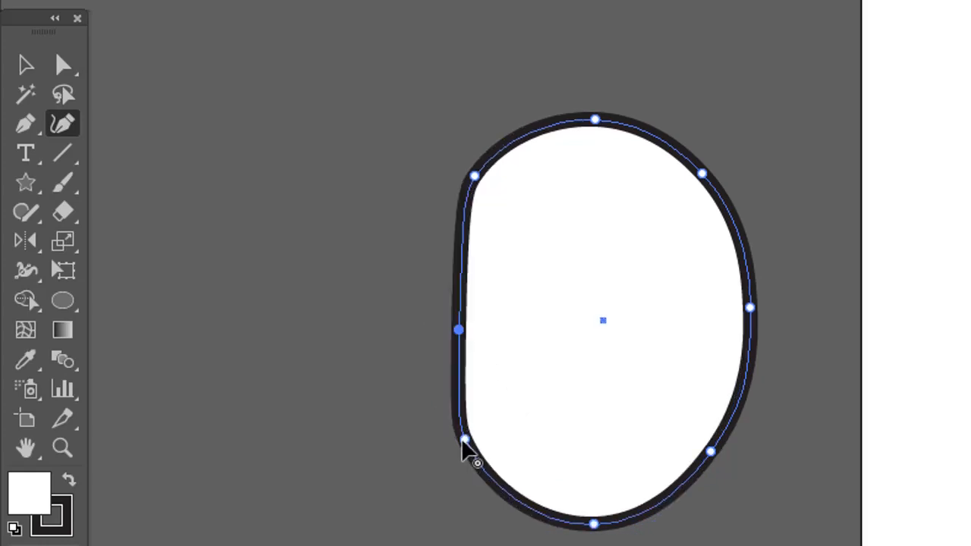
pyautogui.moveTo(464, 440); pyautogui.dragTo(477, 446)
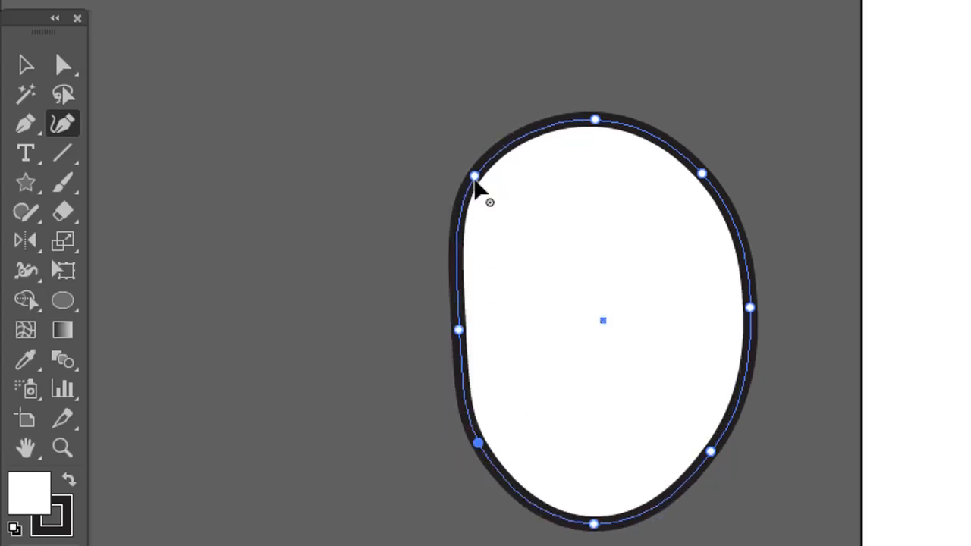
pyautogui.moveTo(474, 176); pyautogui.dragTo(460, 181)
pyautogui.moveTo(458, 329); pyautogui.dragTo(483, 337)
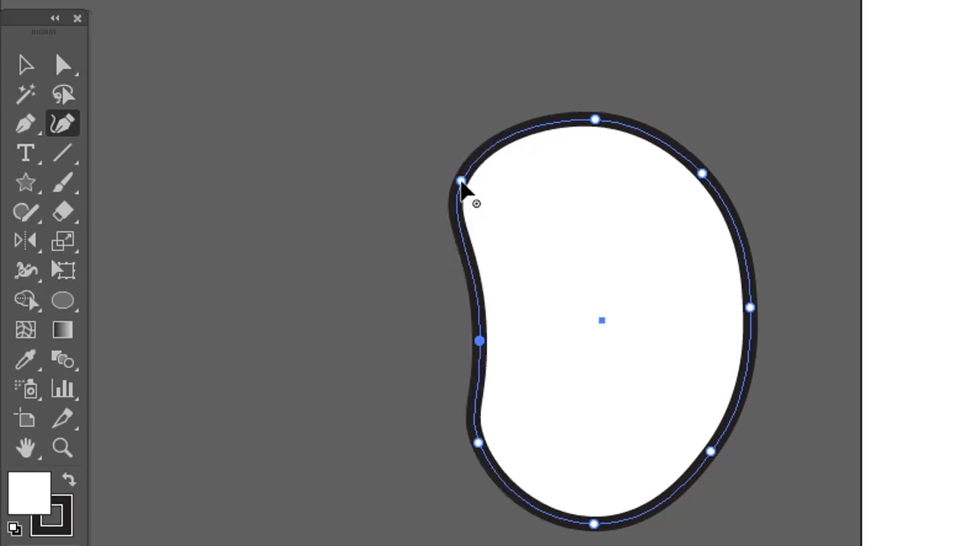
pyautogui.moveTo(460, 182); pyautogui.dragTo(460, 195)
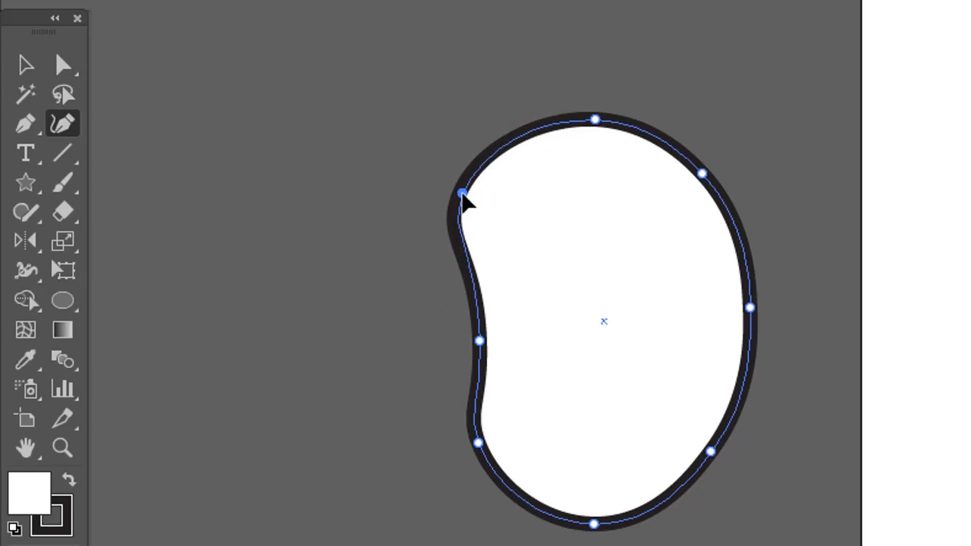
pyautogui.moveTo(478, 441); pyautogui.dragTo(493, 461)
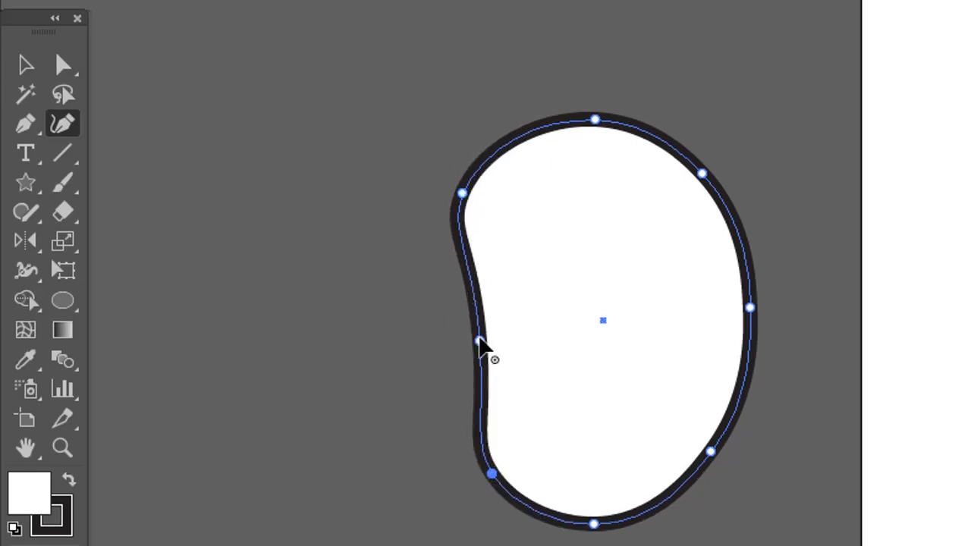
pyautogui.click(477, 346)
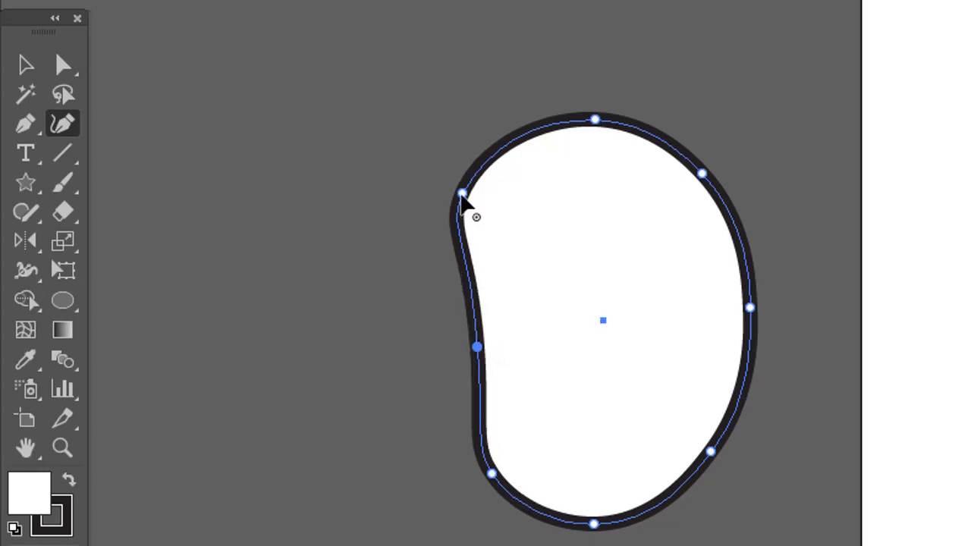
pyautogui.moveTo(463, 192)
pyautogui.mouseDown()
pyautogui.moveTo(444, 202)
pyautogui.moveTo(466, 195)
pyautogui.mouseUp()
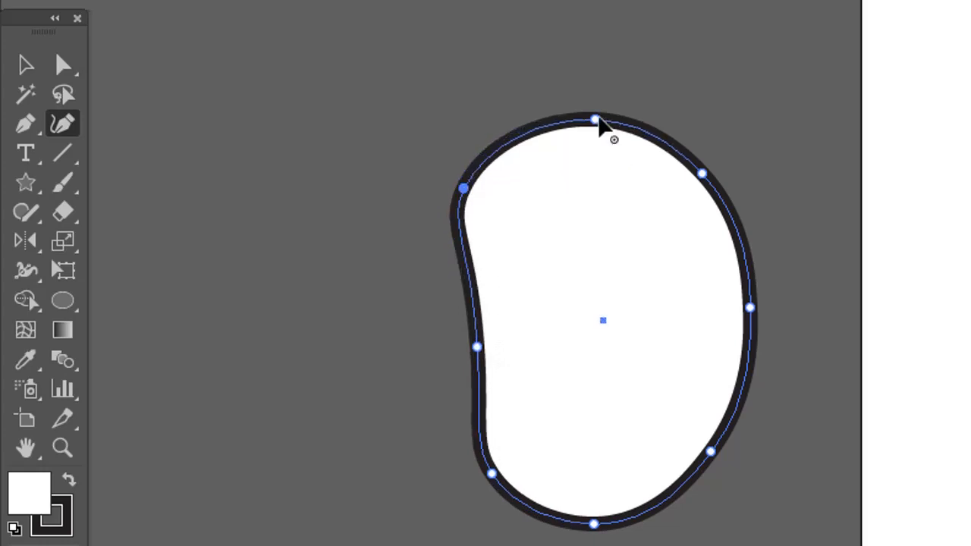
# Step: Bulge the bean outward by moving its top, right-side and bottom curvature points slightly away from the centre
pyautogui.moveTo(595, 120); pyautogui.dragTo(599, 112)
pyautogui.moveTo(702, 173); pyautogui.dragTo(727, 173)
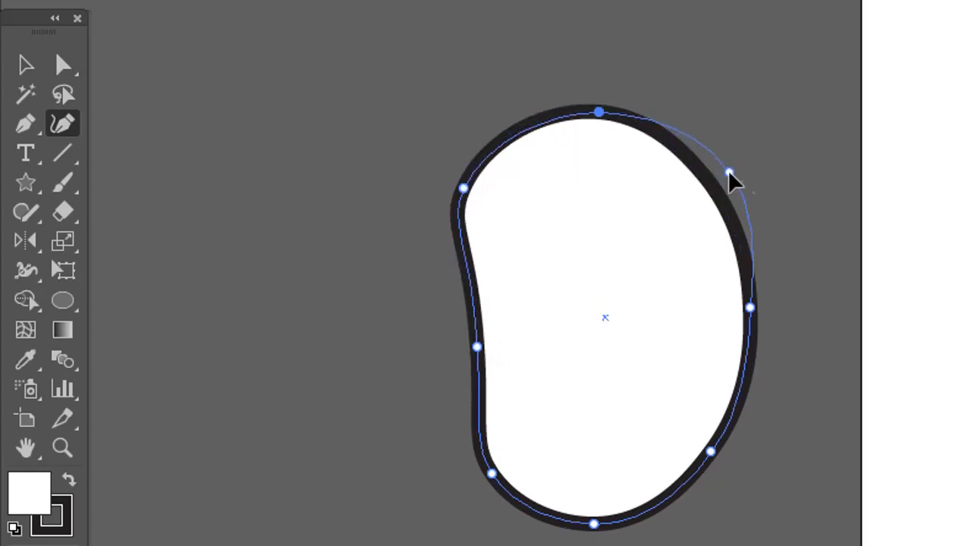
pyautogui.moveTo(751, 308); pyautogui.dragTo(768, 317)
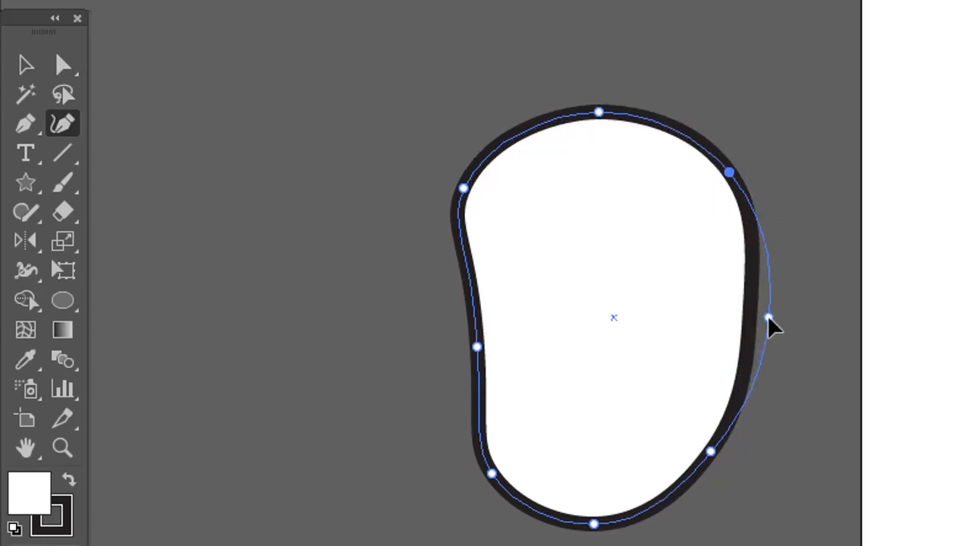
pyautogui.moveTo(711, 452); pyautogui.dragTo(716, 455)
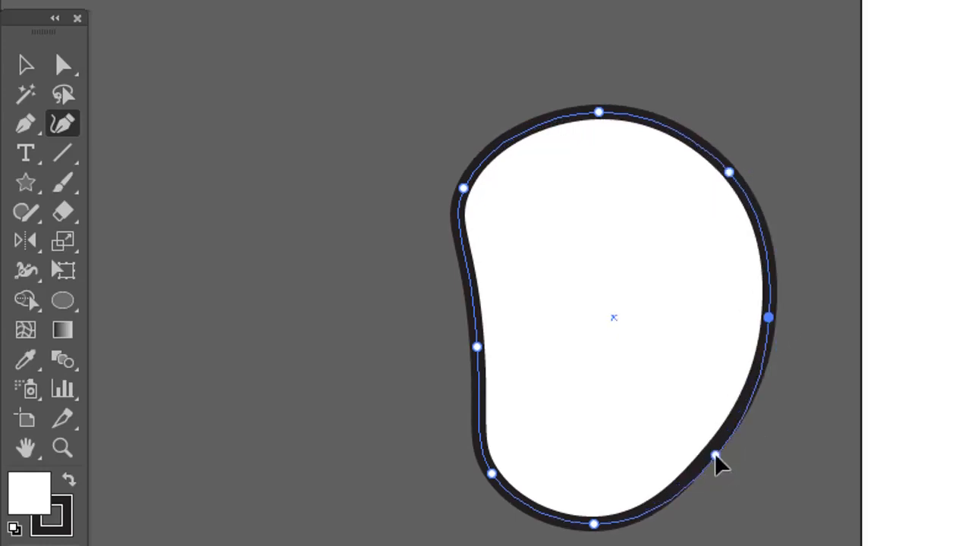
pyautogui.moveTo(594, 523); pyautogui.dragTo(605, 528)
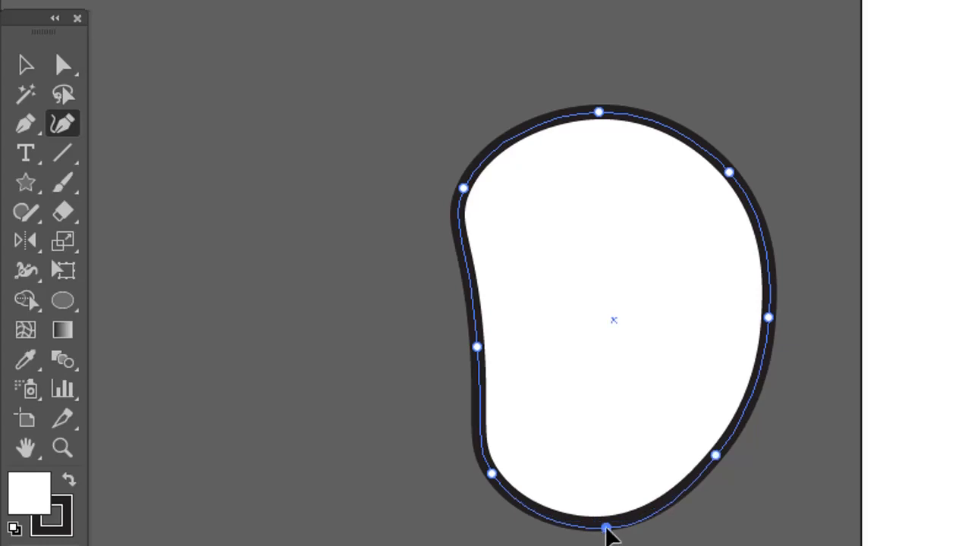
# Step: Deepen the dent on the bean's left side by adjusting its lower, middle and upper curvature points, and deselect the shape
pyautogui.moveTo(492, 475); pyautogui.dragTo(486, 482)
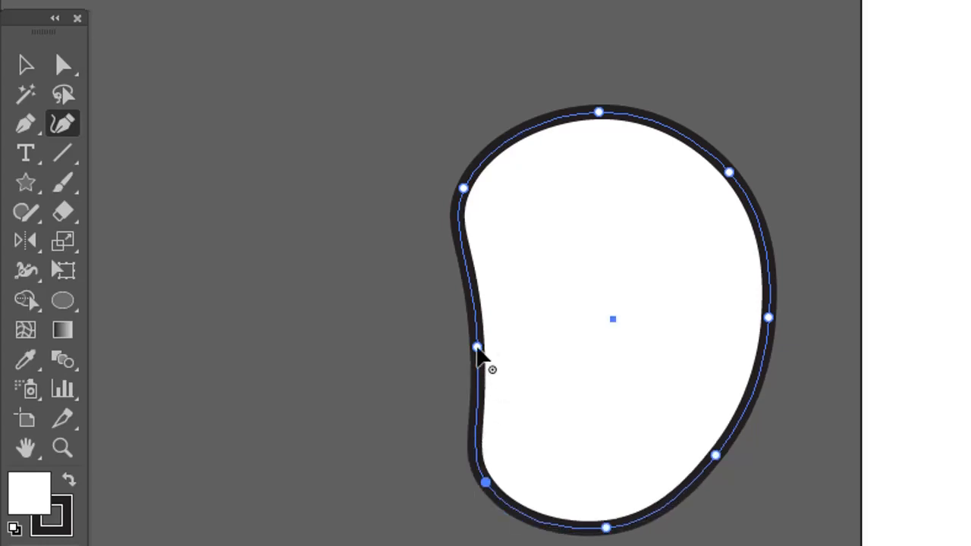
pyautogui.moveTo(477, 347)
pyautogui.mouseDown()
pyautogui.moveTo(490, 351)
pyautogui.moveTo(488, 366)
pyautogui.mouseUp()
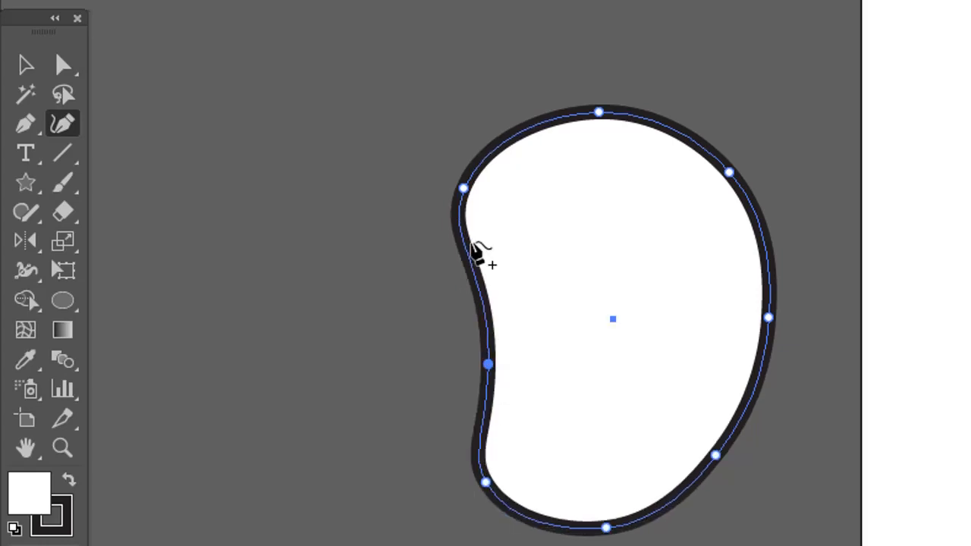
pyautogui.moveTo(465, 187); pyautogui.dragTo(455, 189)
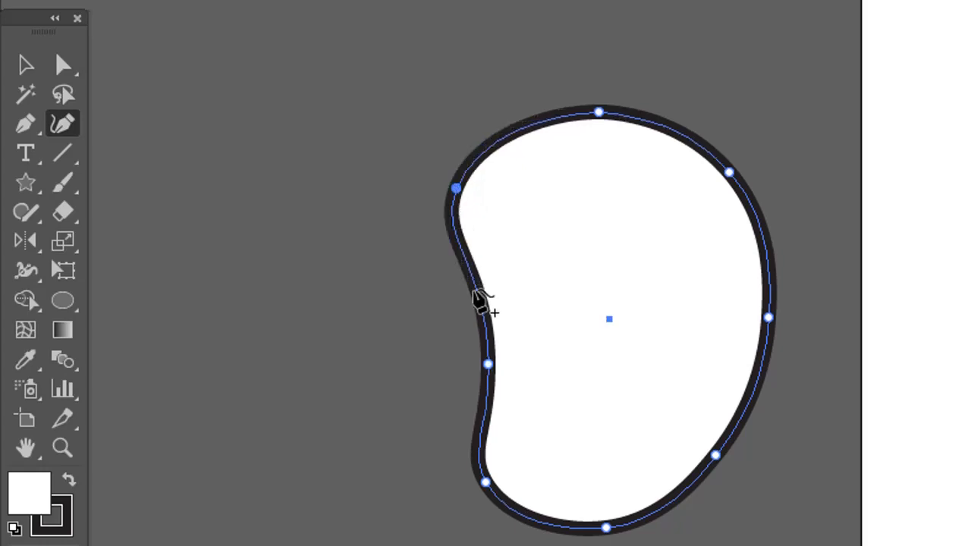
pyautogui.click(34, 68)
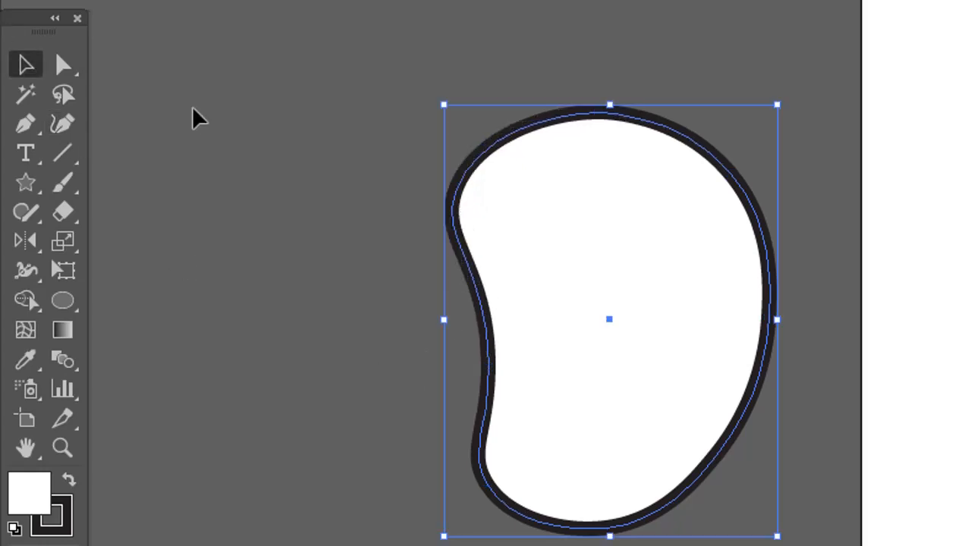
pyautogui.click(144, 149)
# Step: Draw an unfilled curved path with a 40 pt stroke inside the bean's dent, ending on the left outline
pyautogui.click(32, 126)
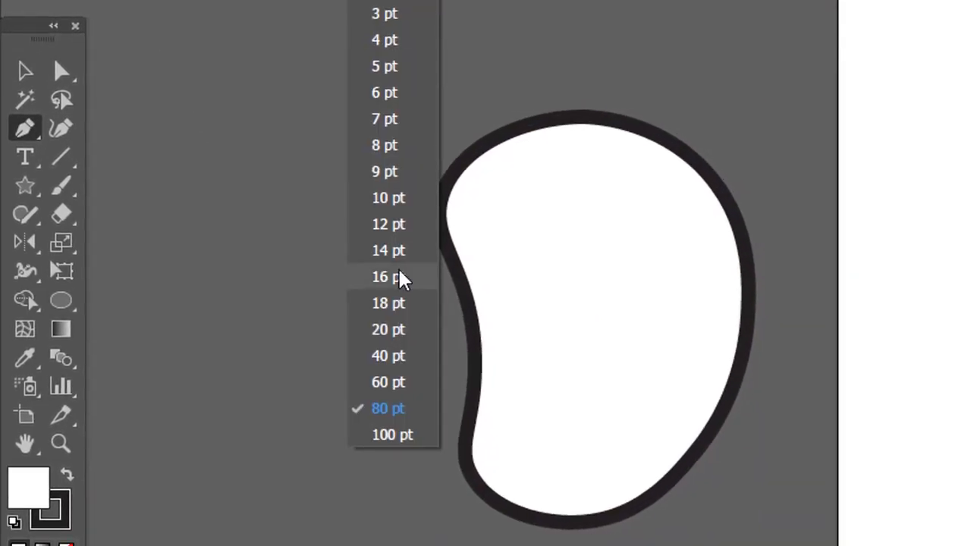
pyautogui.click(394, 357)
pyautogui.press('/')
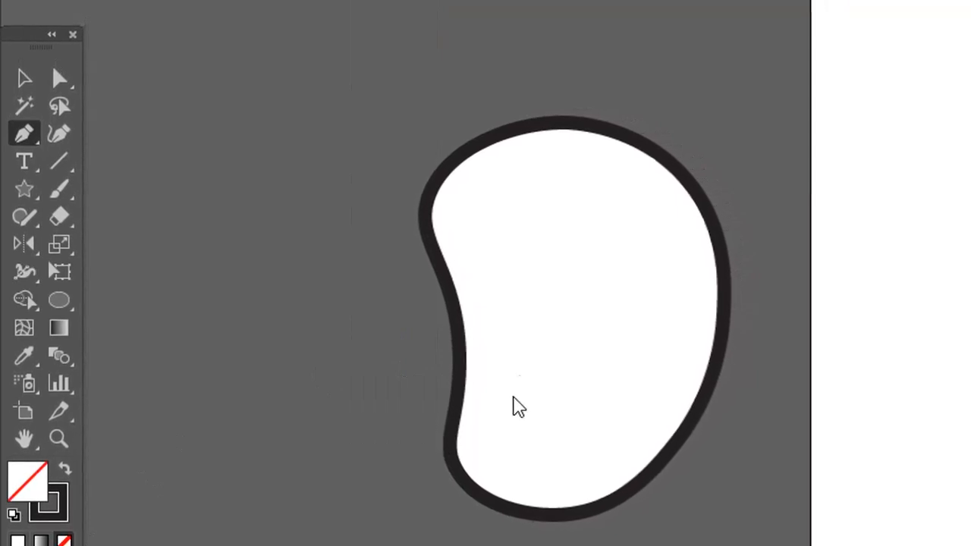
pyautogui.click(472, 291)
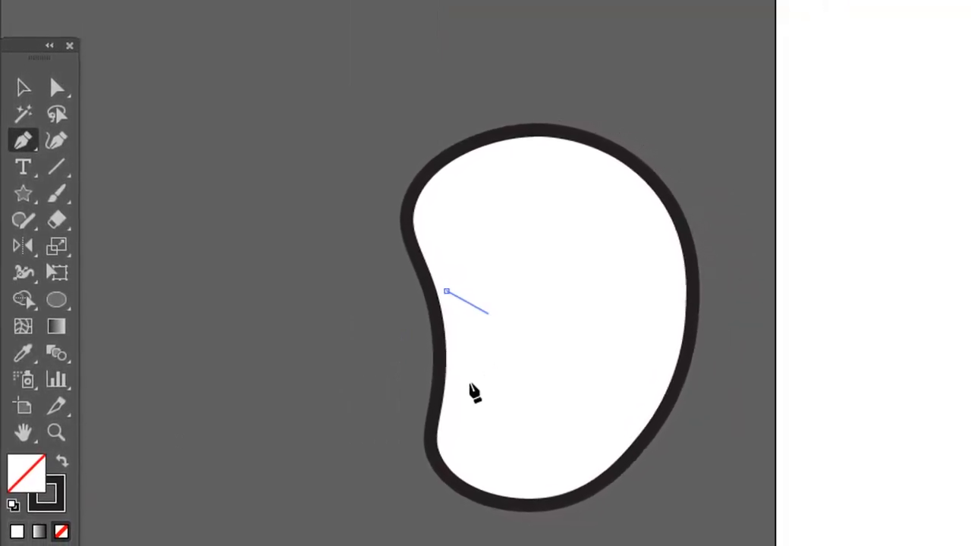
pyautogui.moveTo(487, 356); pyautogui.dragTo(482, 408)
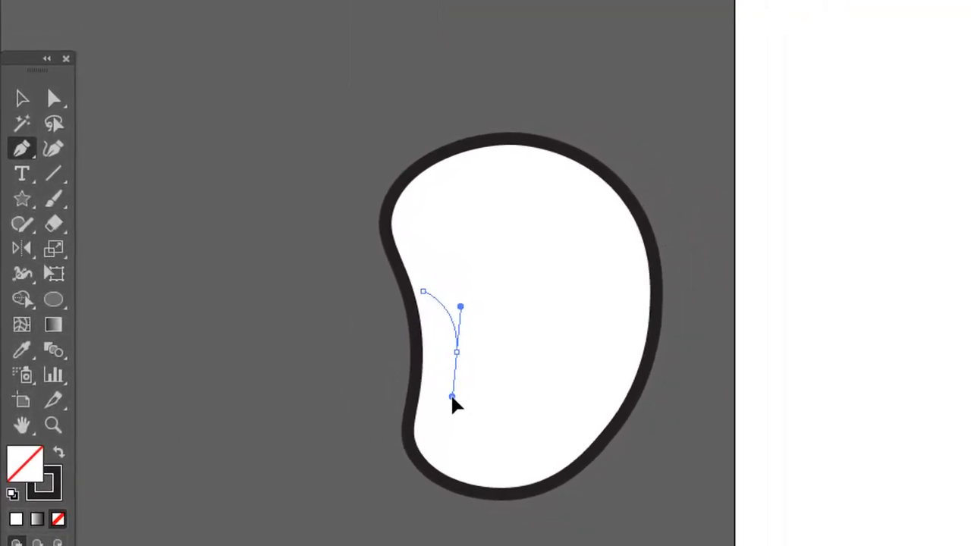
pyautogui.click(421, 396)
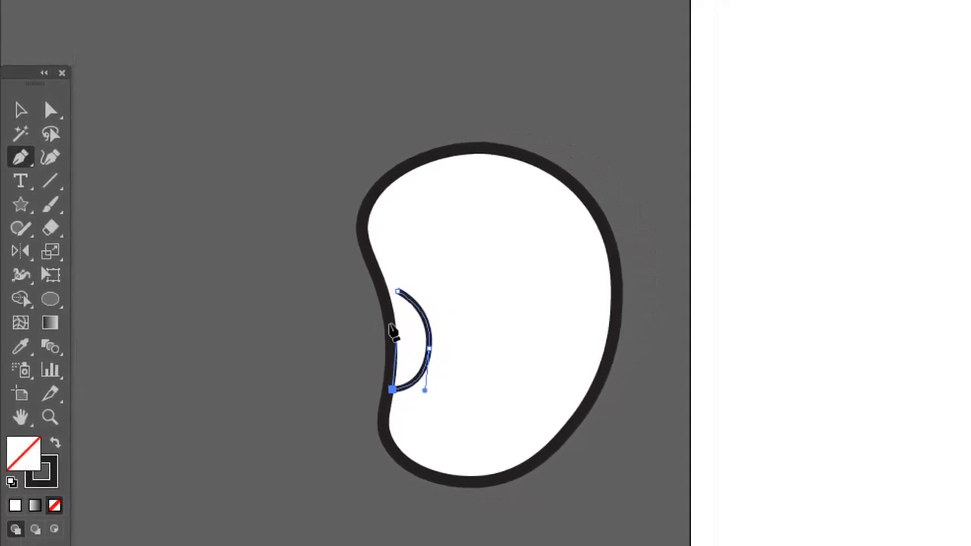
# Step: Move the inner arc's upper endpoint onto the bean's left outline so the curve meets the edge
pyautogui.click(51, 107)
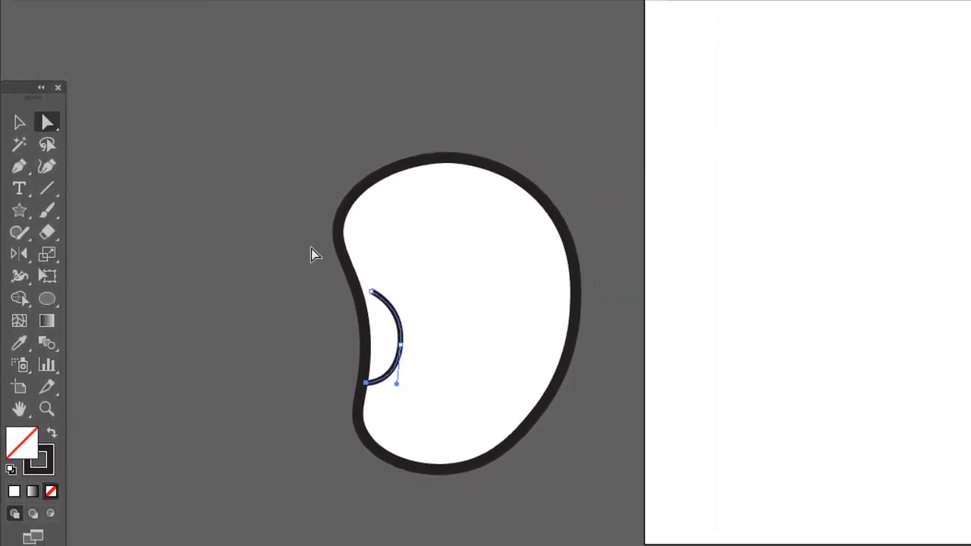
pyautogui.click(377, 292)
pyautogui.moveTo(352, 291); pyautogui.dragTo(383, 292)
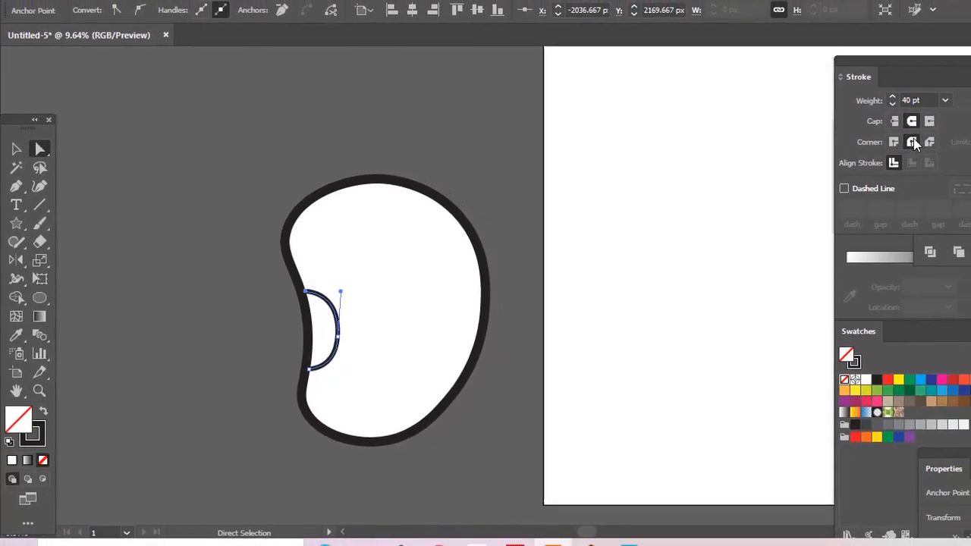
# Step: Set the inner arc's stroke to 60 pt with round caps and round corners, and deselect it
pyautogui.click(954, 98)
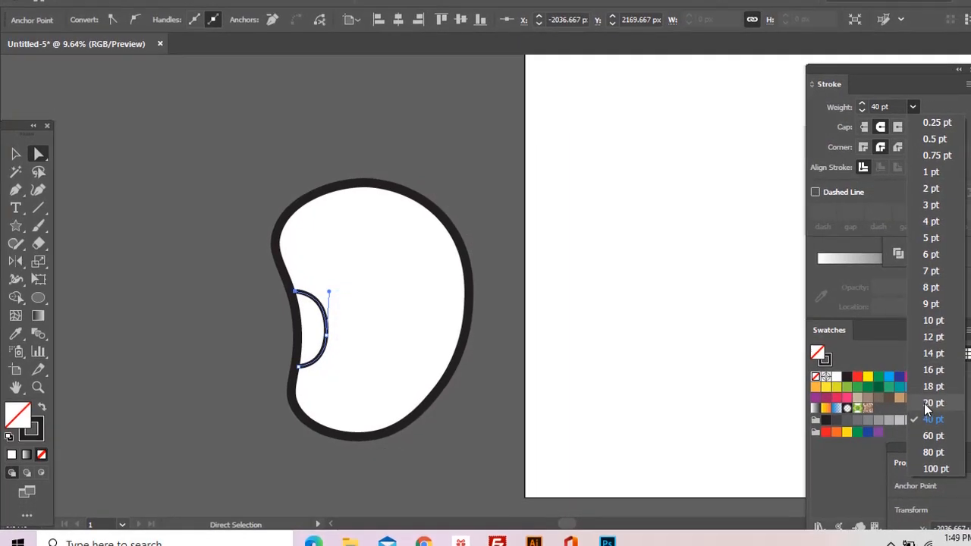
pyautogui.click(940, 437)
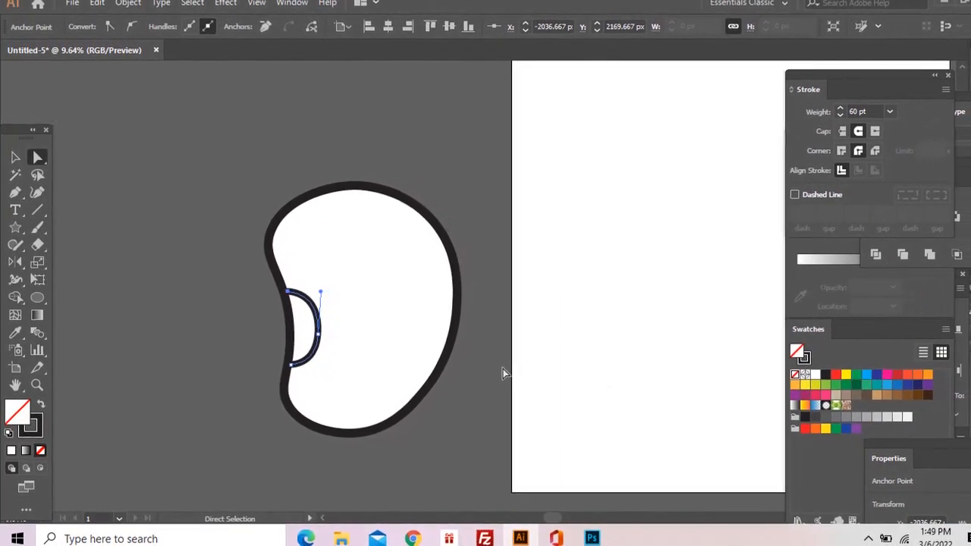
pyautogui.click(122, 185)
# Step: Group the bean outline with its inner arc and move the group farther from the artboard
pyautogui.moveTo(141, 143); pyautogui.dragTo(472, 462)
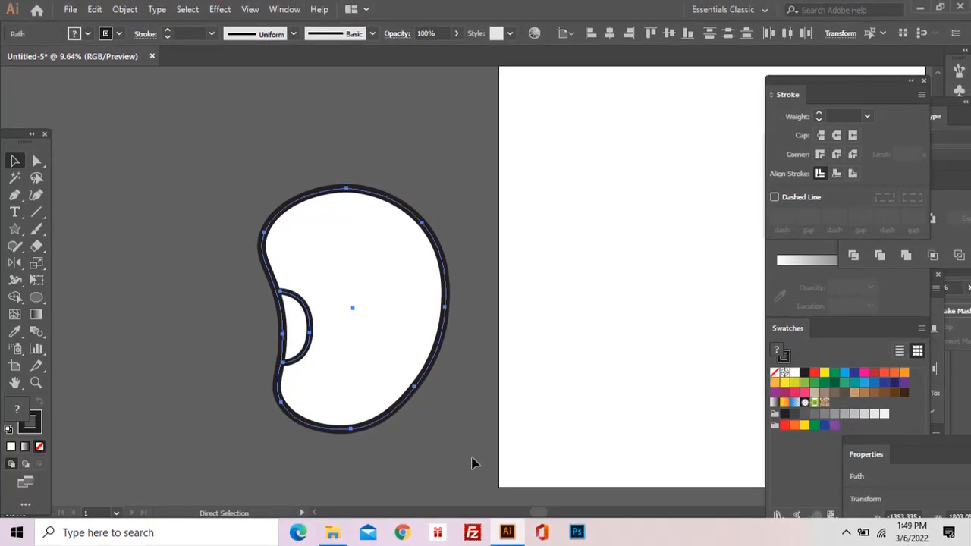
pyautogui.hotkey('ctrl', 'g')
pyautogui.moveTo(222, 234); pyautogui.dragTo(222, 232)
pyautogui.moveTo(232, 228); pyautogui.dragTo(576, 344)
pyautogui.doubleClick(14, 263)
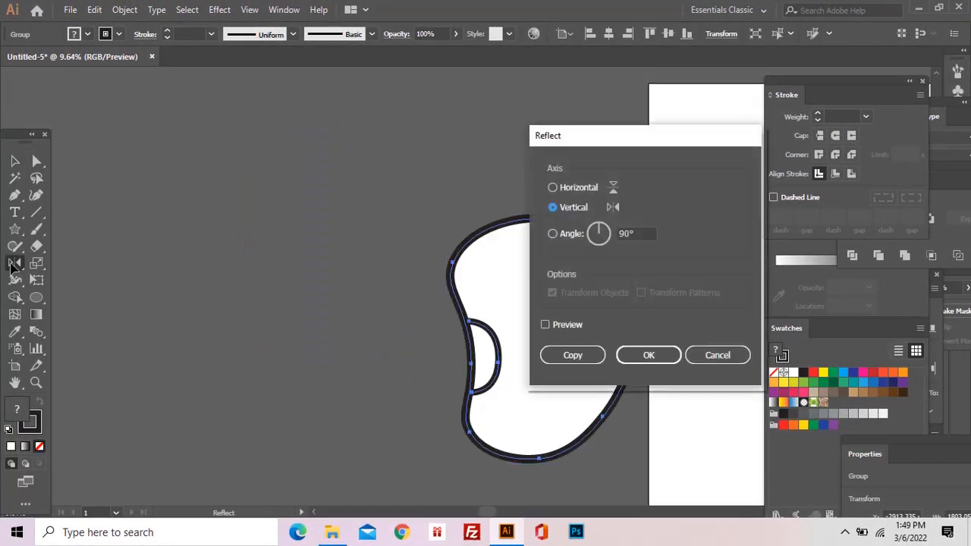
pyautogui.click(717, 355)
pyautogui.hotkey('ctrl', 'z')
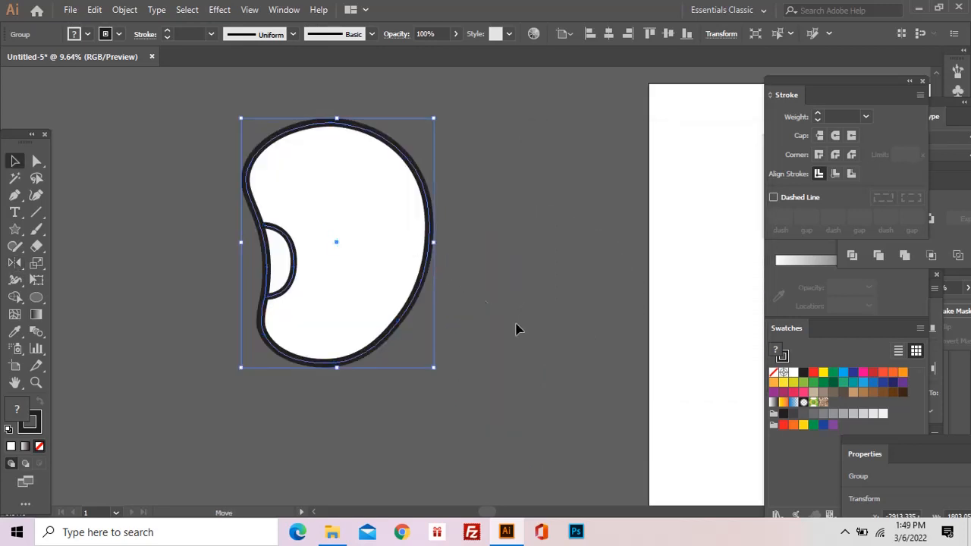
# Step: Duplicate the bean group down and to the right, and mirror the copy horizontally
pyautogui.keyDown('alt'); pyautogui.moveTo(403, 264); pyautogui.dragTo(581, 364); pyautogui.keyUp('alt')
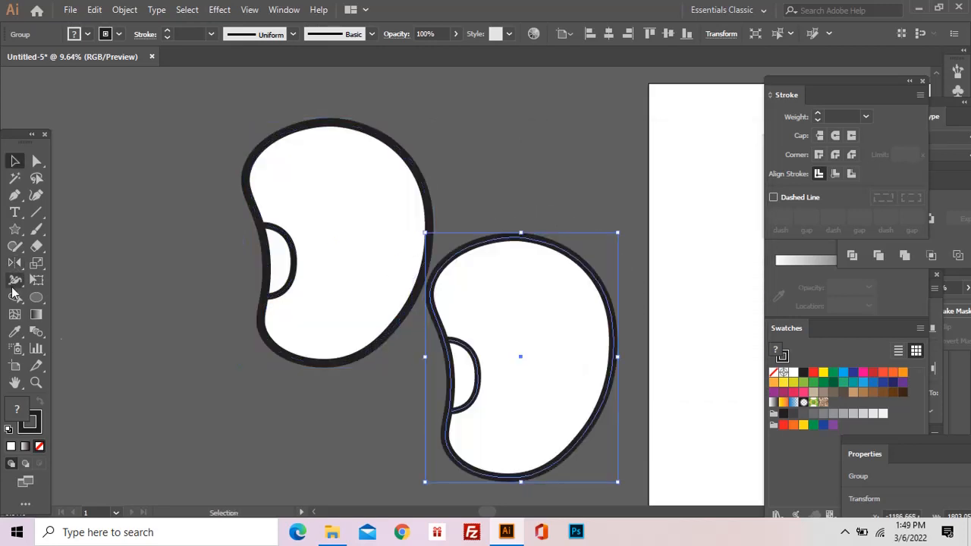
pyautogui.doubleClick(14, 263)
pyautogui.click(649, 354)
pyautogui.press('v')
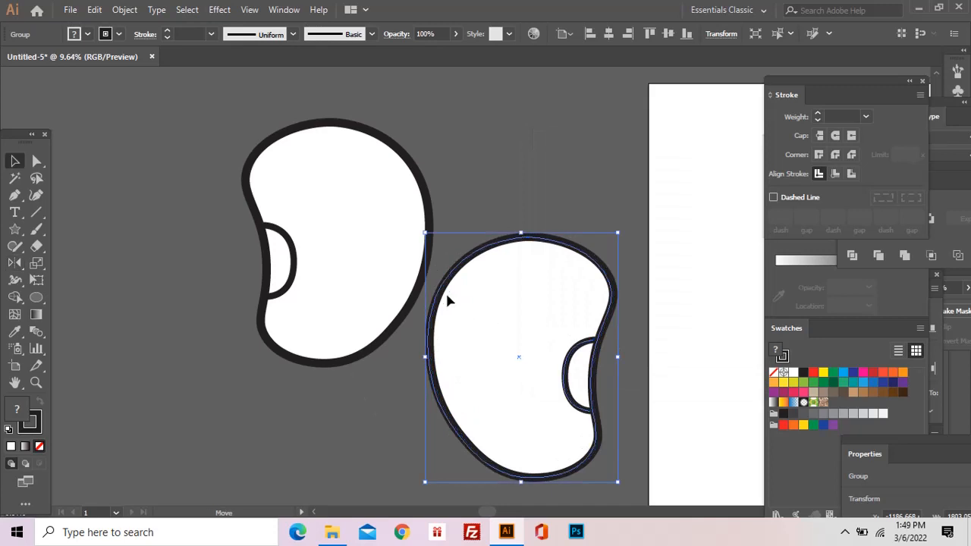
# Step: Move the mirrored bean against the first one, tilt it clockwise, and send it behind the first bean
pyautogui.moveTo(445, 294); pyautogui.dragTo(346, 262)
pyautogui.moveTo(520, 199); pyautogui.dragTo(535, 228)
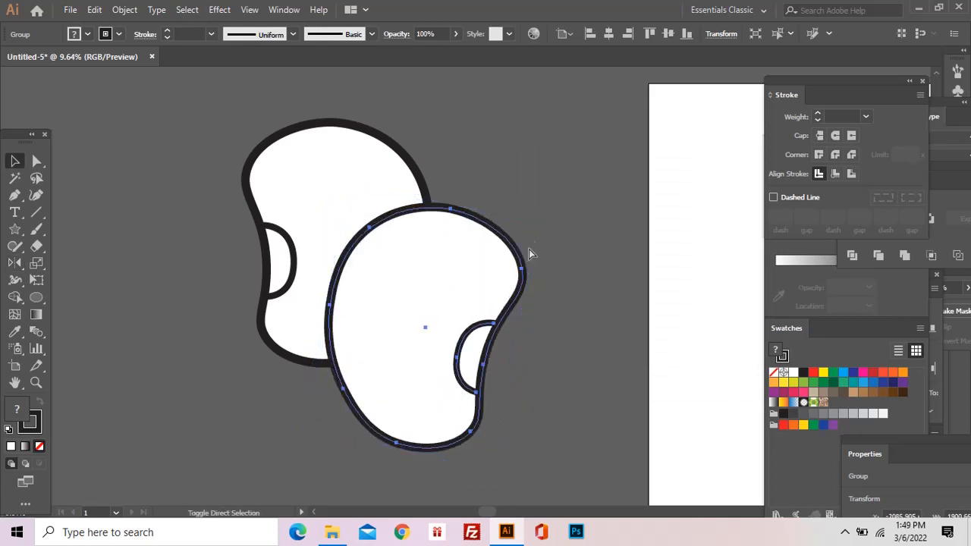
pyautogui.hotkey('ctrl', '[')
# Step: Duplicate the tilted bean to the left of the first bean and mirror the copy horizontally
pyautogui.moveTo(490, 260); pyautogui.dragTo(290, 275)
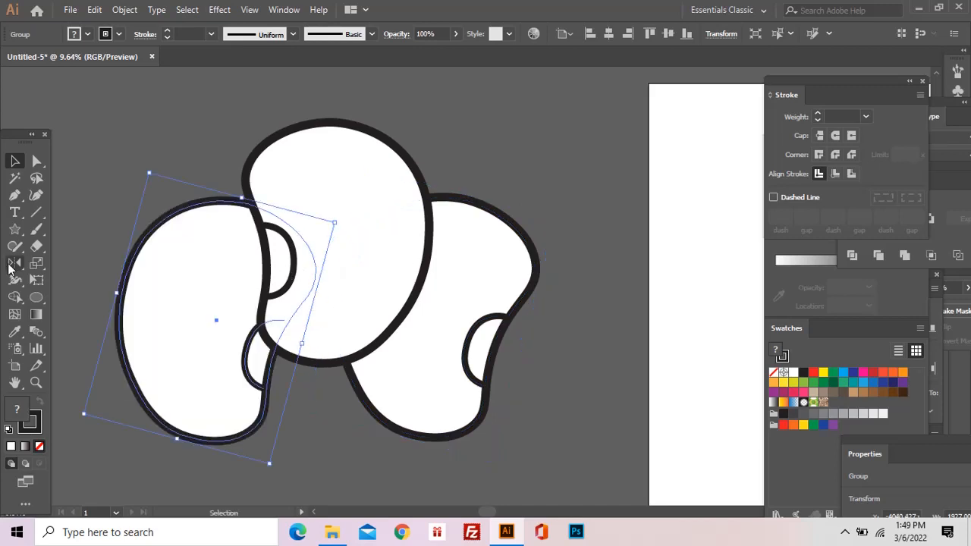
pyautogui.doubleClick(12, 265)
pyautogui.press('Return')
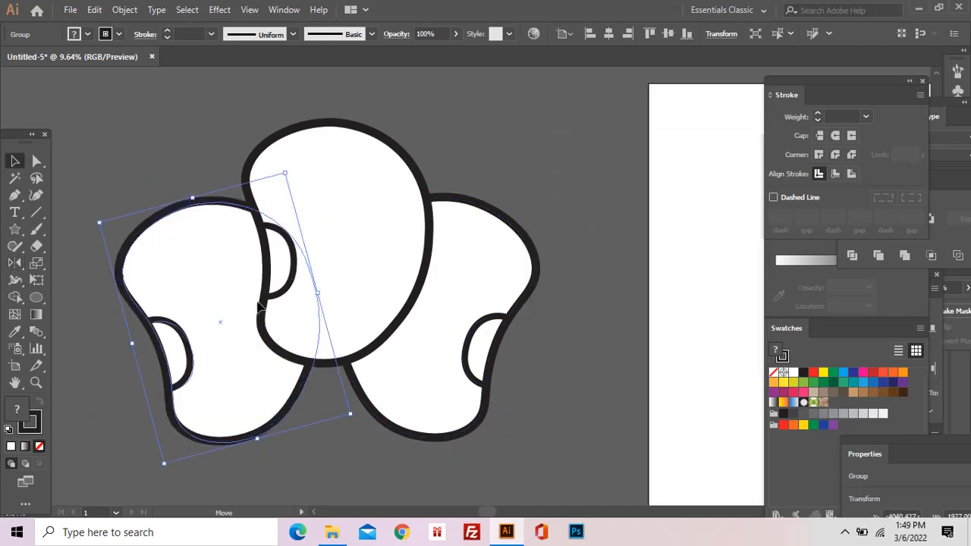
# Step: Move the left bean down beneath the first bean's lower end and scale it down proportionally
pyautogui.moveTo(261, 305); pyautogui.dragTo(298, 373)
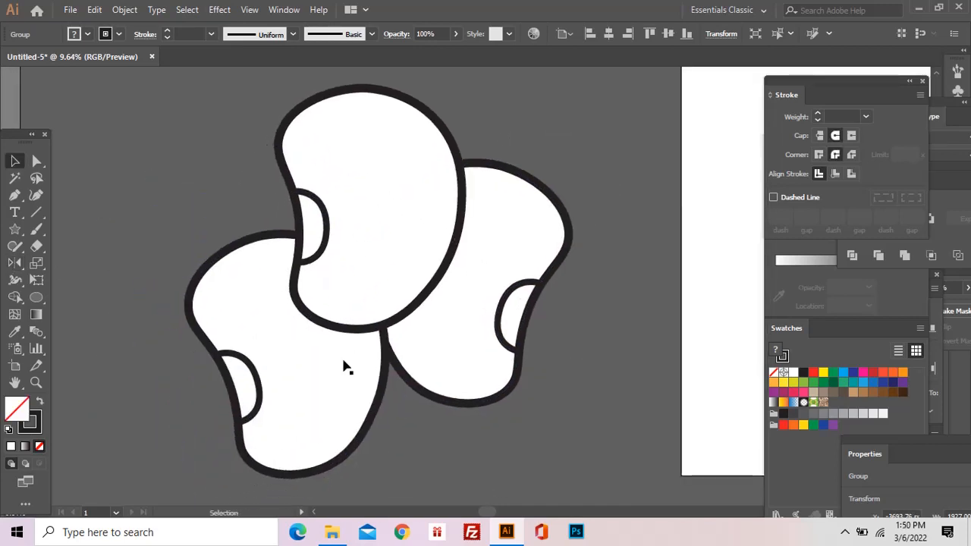
pyautogui.click(342, 365)
pyautogui.moveTo(234, 496); pyautogui.dragTo(269, 448)
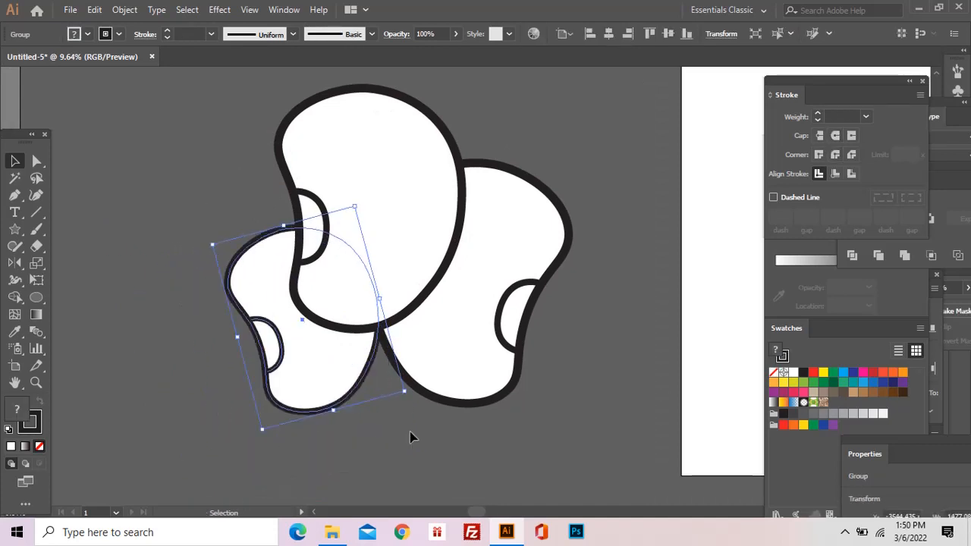
pyautogui.click(412, 433)
# Step: Shrink the right bean, tilt it further clockwise behind the top bean, and nudge the lower-left bean closer to it
pyautogui.moveTo(460, 319); pyautogui.dragTo(507, 268)
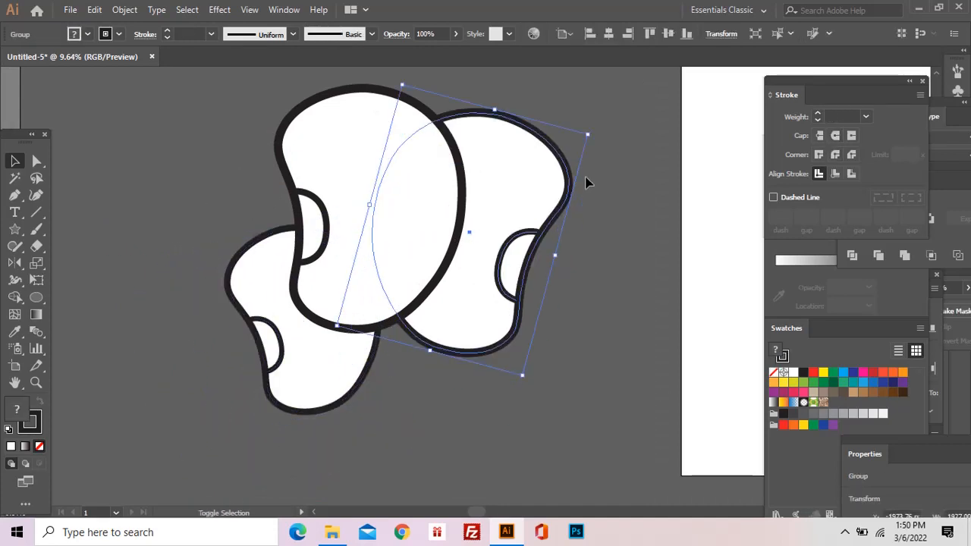
pyautogui.moveTo(585, 183)
pyautogui.mouseDown()
pyautogui.moveTo(572, 147)
pyautogui.moveTo(559, 174)
pyautogui.moveTo(575, 181)
pyautogui.mouseUp()
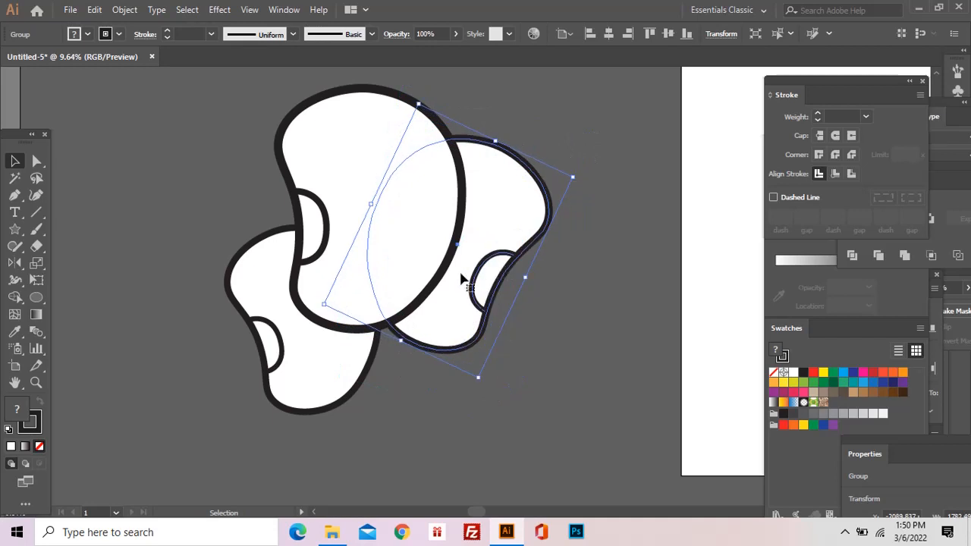
pyautogui.moveTo(462, 277)
pyautogui.mouseDown()
pyautogui.moveTo(442, 290)
pyautogui.moveTo(450, 300)
pyautogui.moveTo(465, 289)
pyautogui.mouseUp()
pyautogui.moveTo(328, 362); pyautogui.dragTo(346, 372)
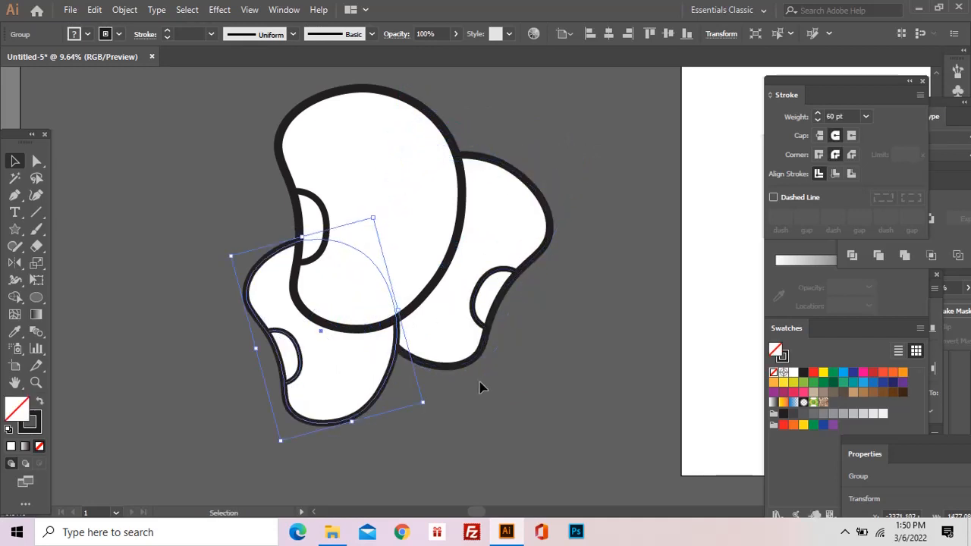
# Step: Set the stroke of all three bean outlines to 100 pt and align it to the outside
pyautogui.click(542, 317)
pyautogui.hotkey('ctrl', 'a')
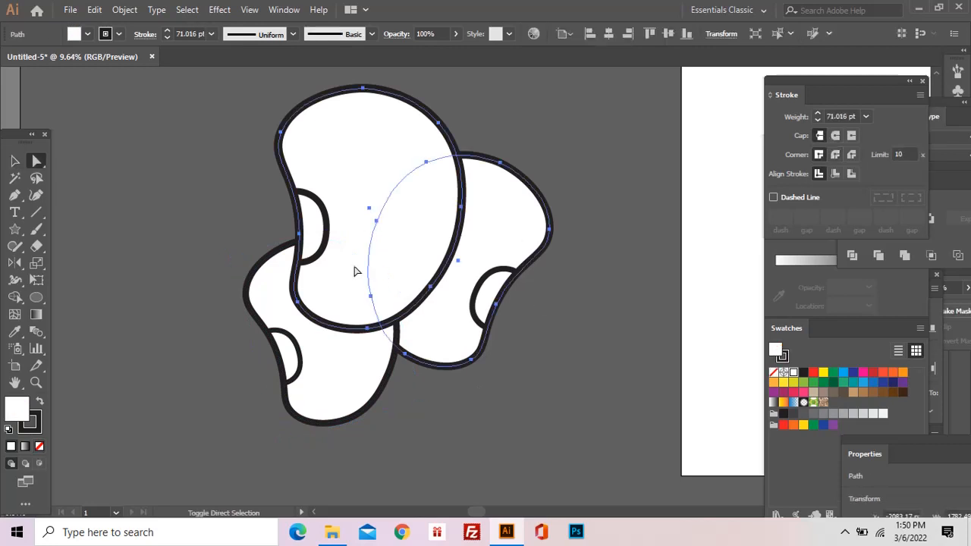
pyautogui.click(211, 34)
pyautogui.click(230, 361)
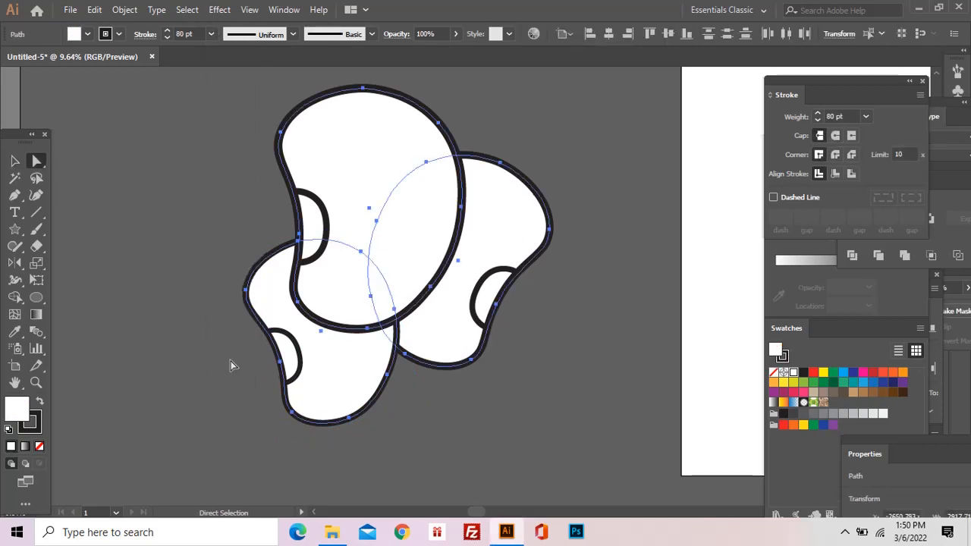
pyautogui.click(211, 35)
pyautogui.click(235, 377)
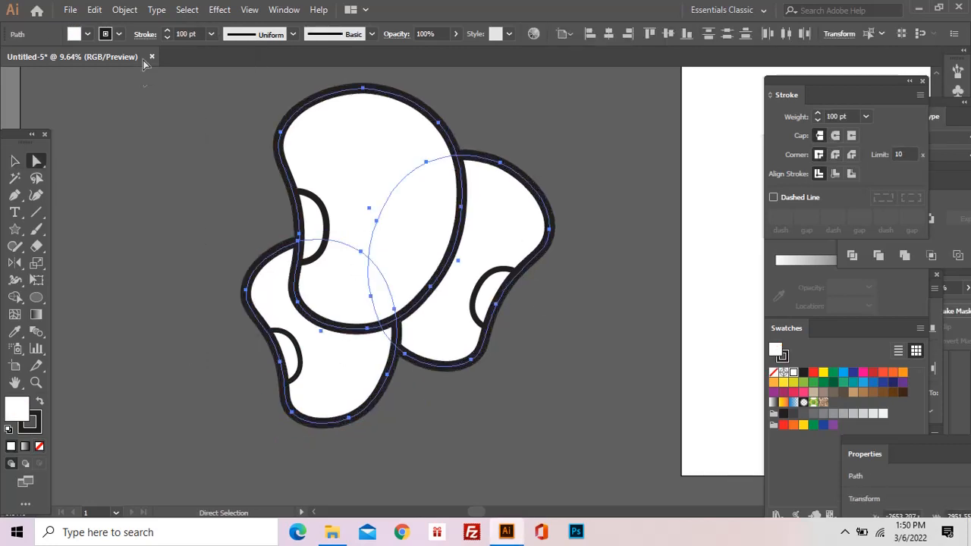
pyautogui.click(145, 34)
pyautogui.click(87, 108)
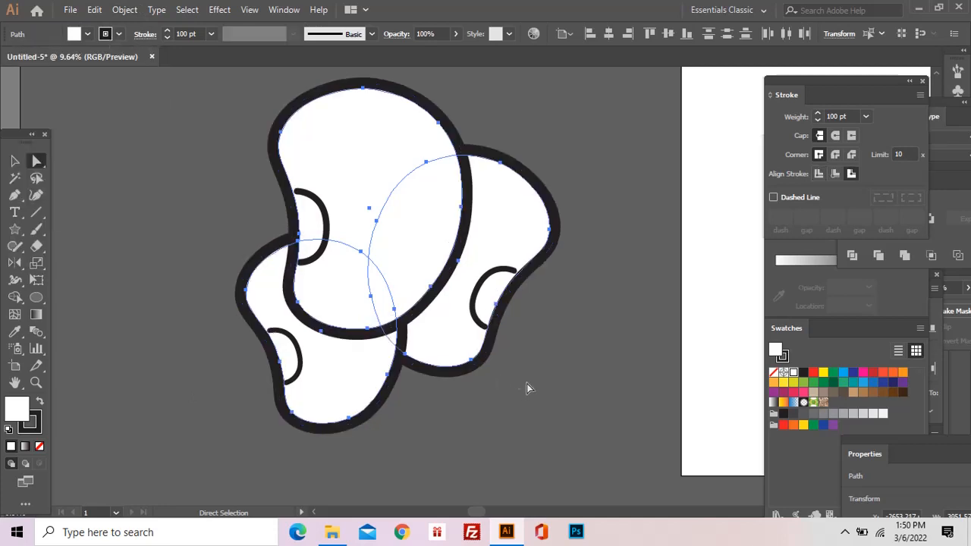
# Step: Extend the endpoints of the inner arcs so they meet the thickened outlines of all three beans
pyautogui.click(486, 331)
pyautogui.click(514, 273)
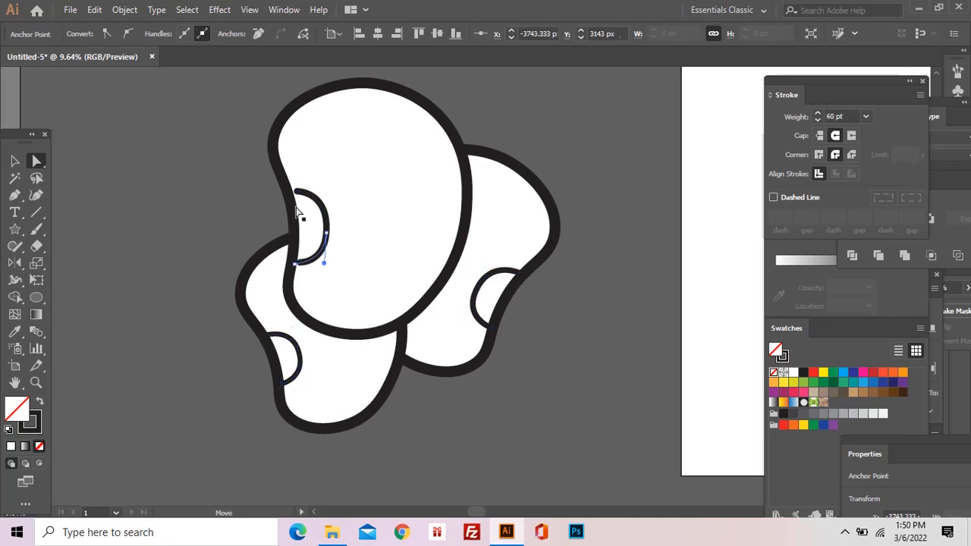
pyautogui.click(40, 403)
pyautogui.hotkey('ctrl', 'z')
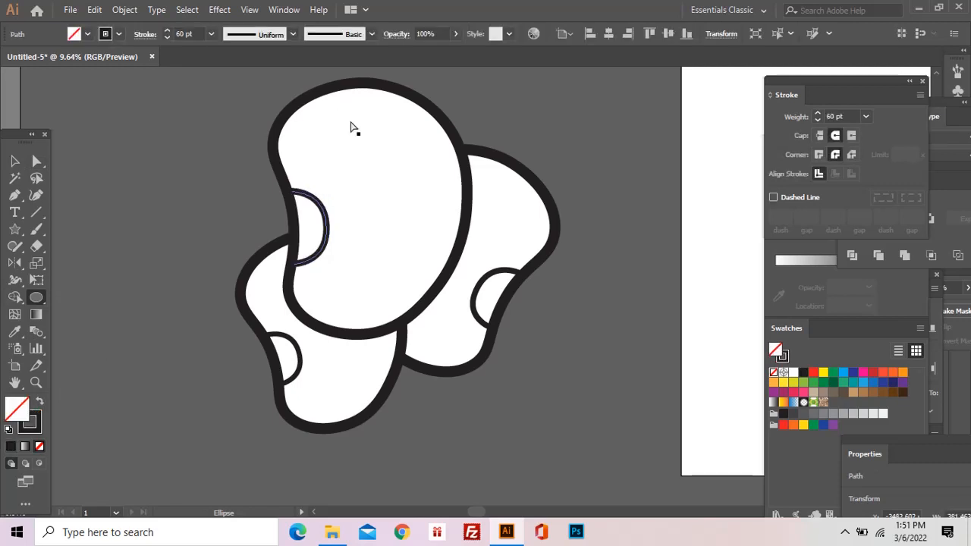
# Step: Draw a small black-filled circle without stroke as an eye on the top bean and duplicate it as the second eye
pyautogui.moveTo(360, 133); pyautogui.dragTo(367, 138)
pyautogui.click(40, 404)
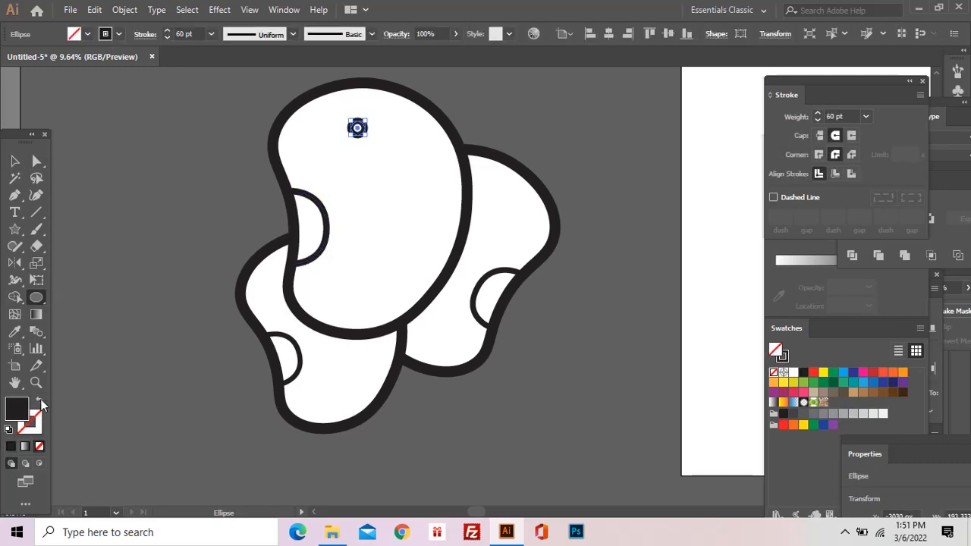
pyautogui.click(15, 161)
pyautogui.hotkey('ctrl', 'shift', 'a')
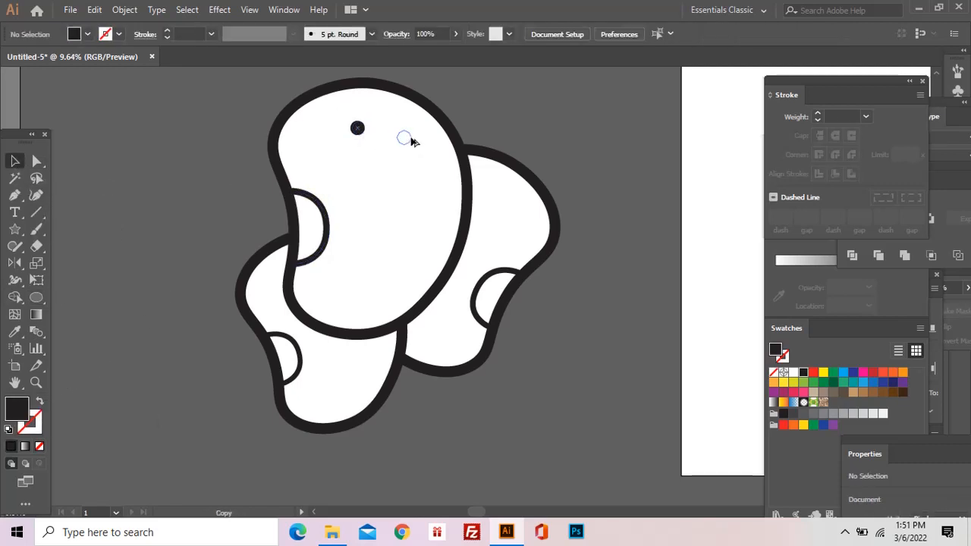
pyautogui.moveTo(413, 140); pyautogui.dragTo(414, 140)
# Step: Draw a black ellipse below the top bean's eyes and reshape it into a smiling open mouth
pyautogui.press('l')
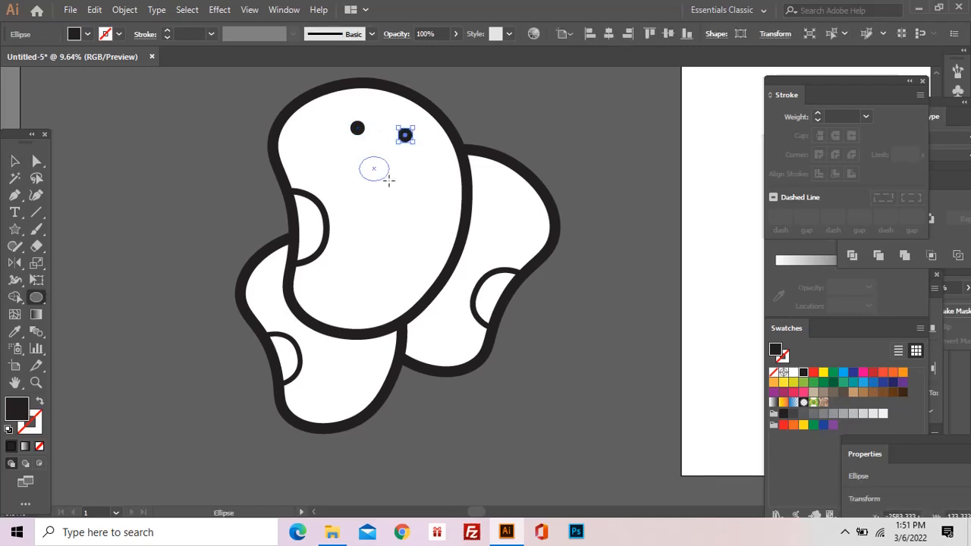
pyautogui.press('a')
pyautogui.moveTo(376, 159)
pyautogui.mouseDown()
pyautogui.moveTo(377, 176)
pyautogui.moveTo(380, 164)
pyautogui.mouseUp()
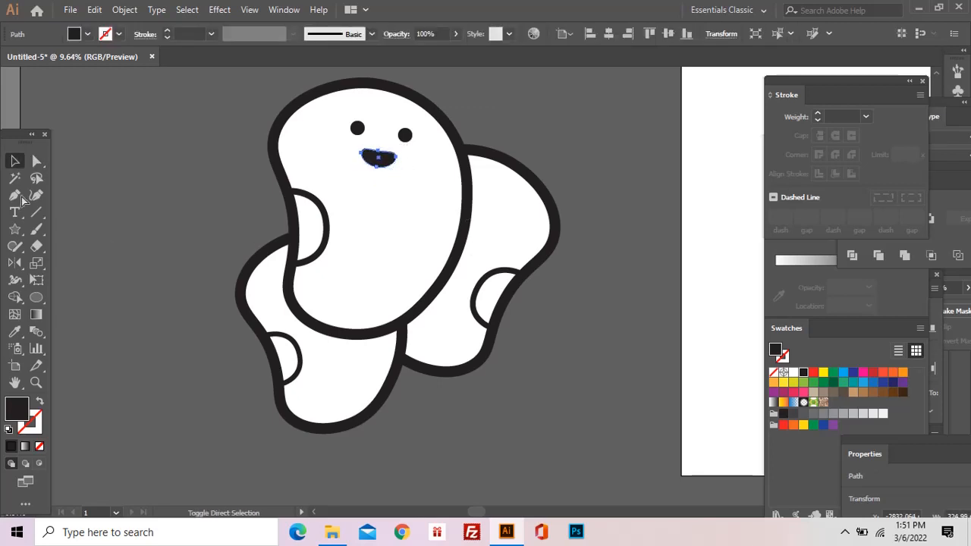
pyautogui.hotkey('ctrl', 'shift', 'a')
# Step: Draw an unfilled "<"-shaped eye on the right bean and give it the inner arc's 60 pt rounded stroke style
pyautogui.click(16, 197)
pyautogui.hotkey('shift', 'x')
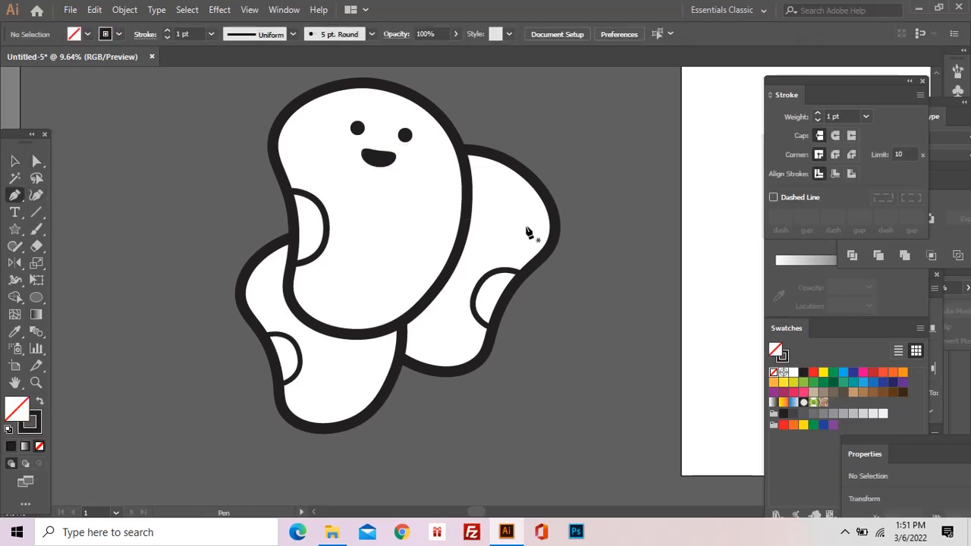
pyautogui.click(513, 213)
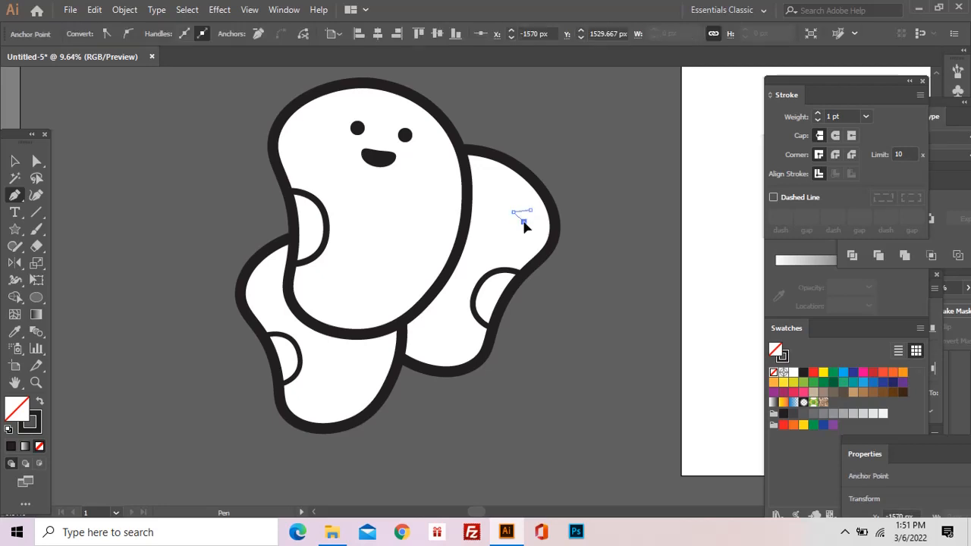
pyautogui.press('i')
pyautogui.click(317, 200)
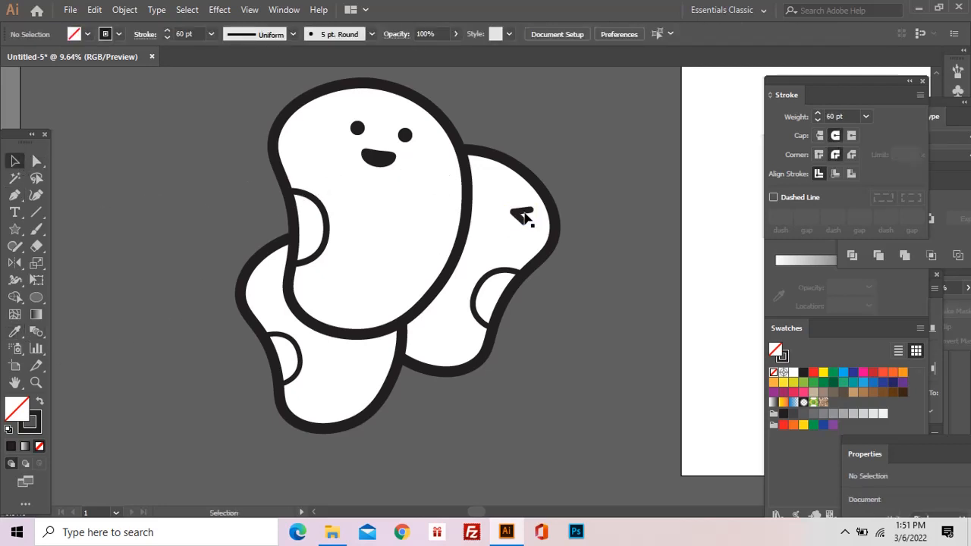
# Step: Duplicate the "<" eye to its left, mirror the copy into a ">" and tilt it to complete the squinting eyes
pyautogui.click(520, 217)
pyautogui.click(524, 214)
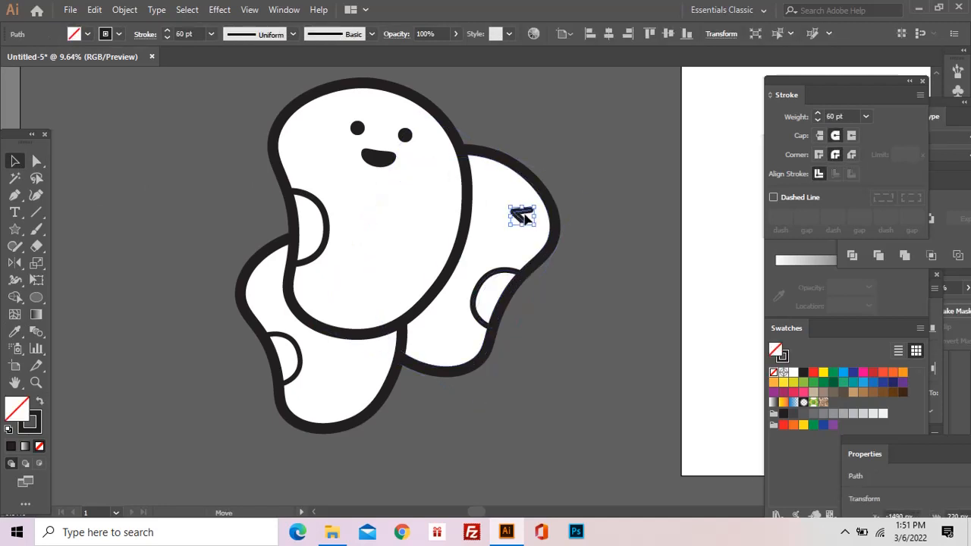
pyautogui.moveTo(479, 203); pyautogui.dragTo(479, 203)
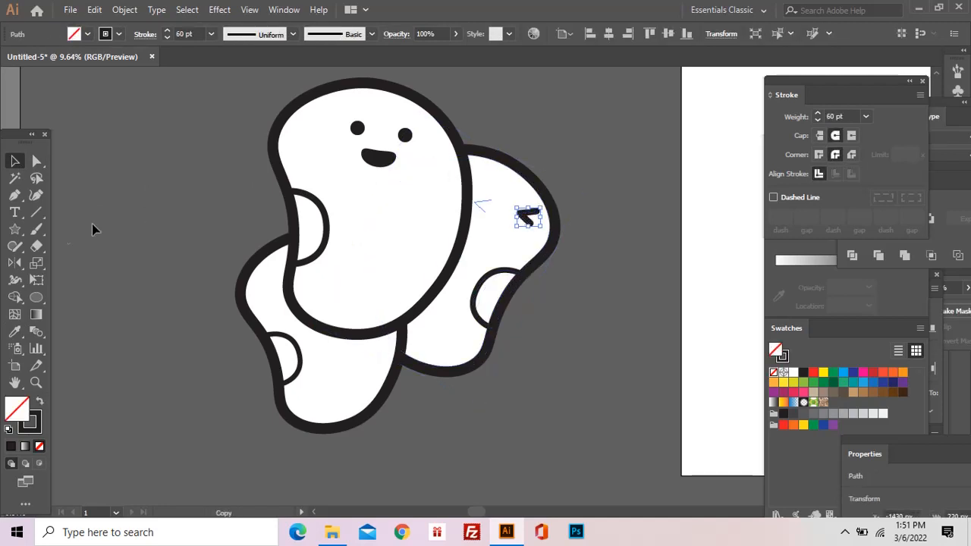
pyautogui.doubleClick(15, 262)
pyautogui.click(651, 355)
pyautogui.press('v')
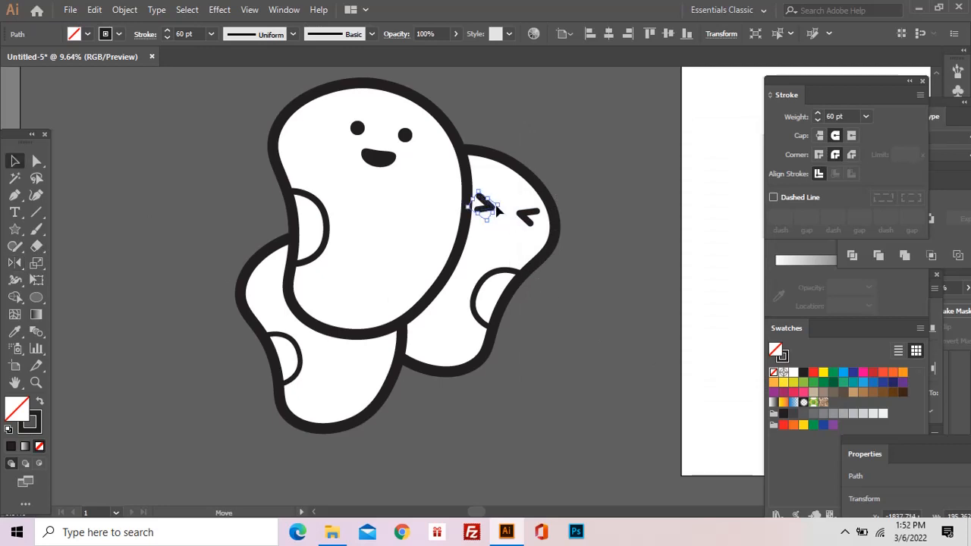
# Step: Draw a tall, narrow, black-filled ellipse without stroke below the squinting eyes as an open mouth
pyautogui.press('l')
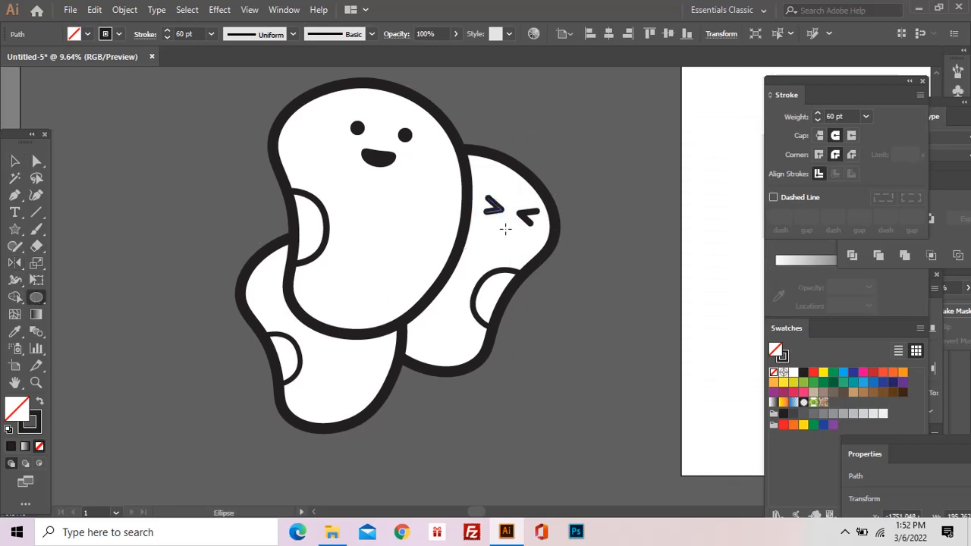
pyautogui.moveTo(517, 251); pyautogui.dragTo(517, 251)
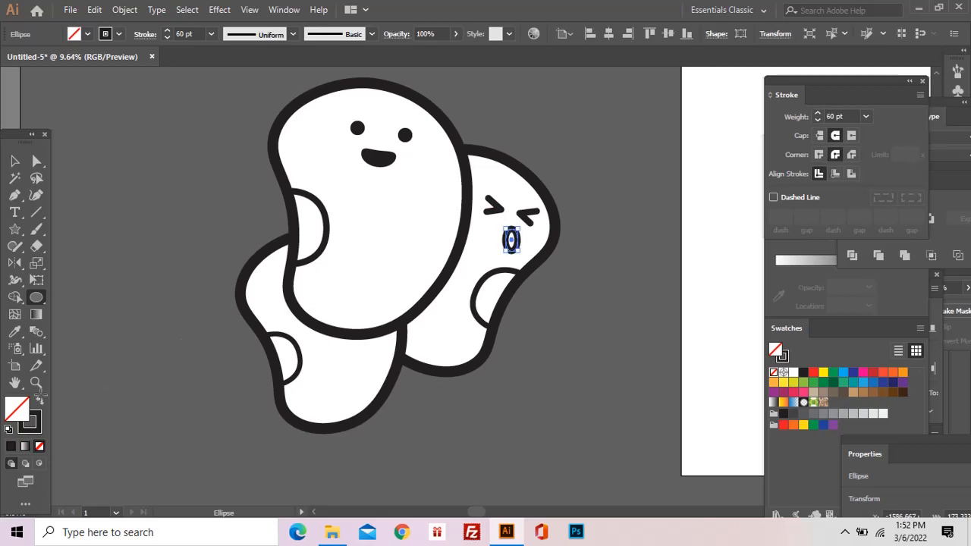
pyautogui.click(40, 396)
# Step: Duplicate the right bean's mouth ellipse, shorten the copy to a circle, and place it over the mouth's lower part
pyautogui.press('z')
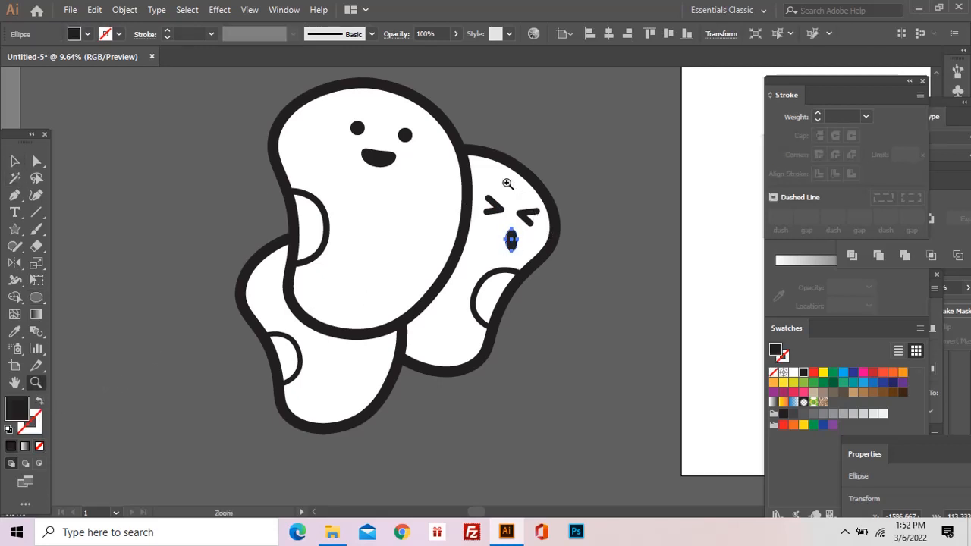
pyautogui.moveTo(507, 185); pyautogui.dragTo(552, 239)
pyautogui.press('a')
pyautogui.click(545, 299)
pyautogui.moveTo(542, 293); pyautogui.dragTo(533, 285)
pyautogui.moveTo(492, 389); pyautogui.dragTo(528, 246)
pyautogui.keyDown('alt'); pyautogui.moveTo(414, 402); pyautogui.dragTo(553, 372); pyautogui.keyUp('alt')
pyautogui.press('v')
pyautogui.moveTo(579, 277); pyautogui.dragTo(568, 365)
pyautogui.moveTo(527, 419); pyautogui.dragTo(403, 433)
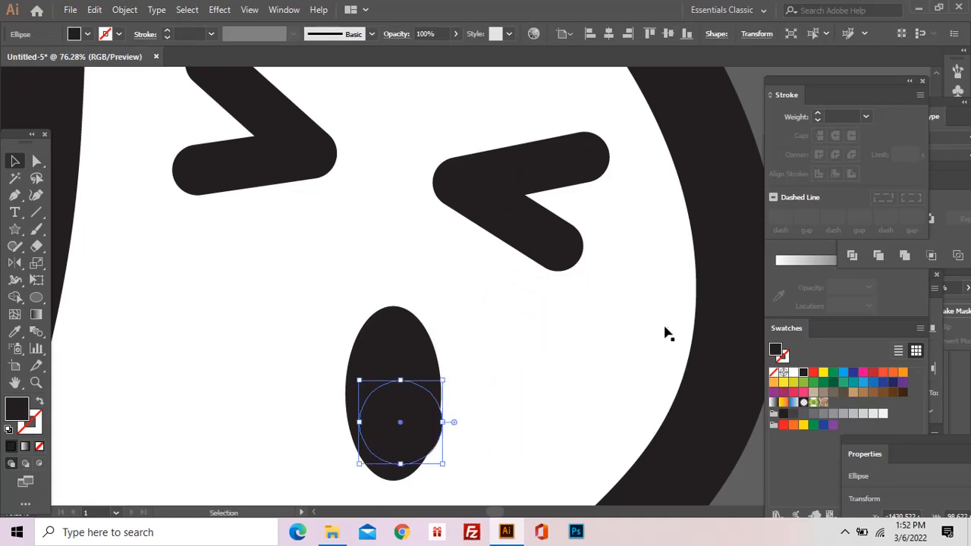
# Step: Fill the circle in the right bean's mouth with near-white (#FCFAFB) and narrow it to fit inside the mouth
pyautogui.press('i')
pyautogui.doubleClick(17, 409)
pyautogui.write('ffffff')
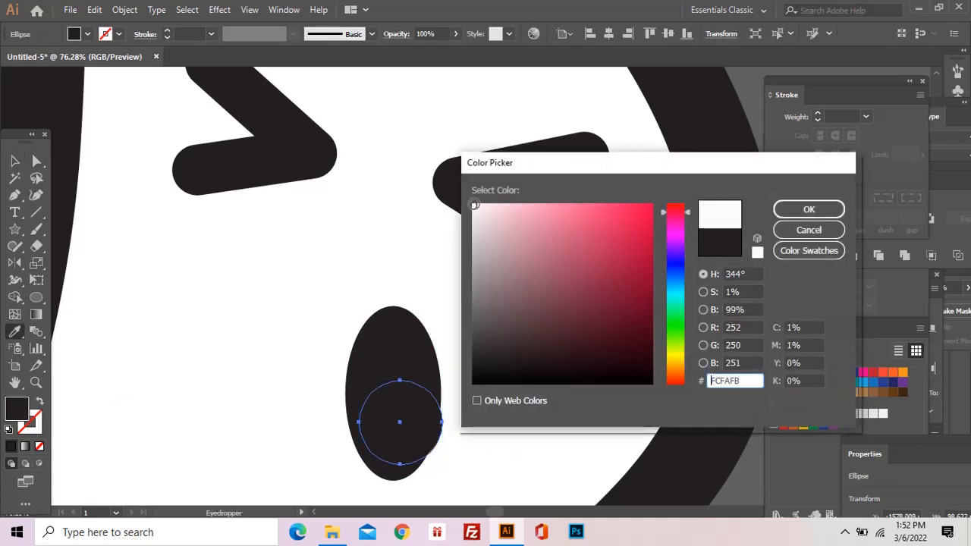
pyautogui.press('Return')
pyautogui.press('v')
pyautogui.moveTo(446, 424); pyautogui.dragTo(394, 431)
pyautogui.press('z')
pyautogui.keyDown('alt'); pyautogui.click(428, 359); pyautogui.keyUp('alt')
pyautogui.keyDown('alt'); pyautogui.click(429, 359); pyautogui.keyUp('alt')
pyautogui.keyDown('alt'); pyautogui.click(428, 359); pyautogui.keyUp('alt')
pyautogui.keyDown('alt'); pyautogui.click(427, 359); pyautogui.keyUp('alt')
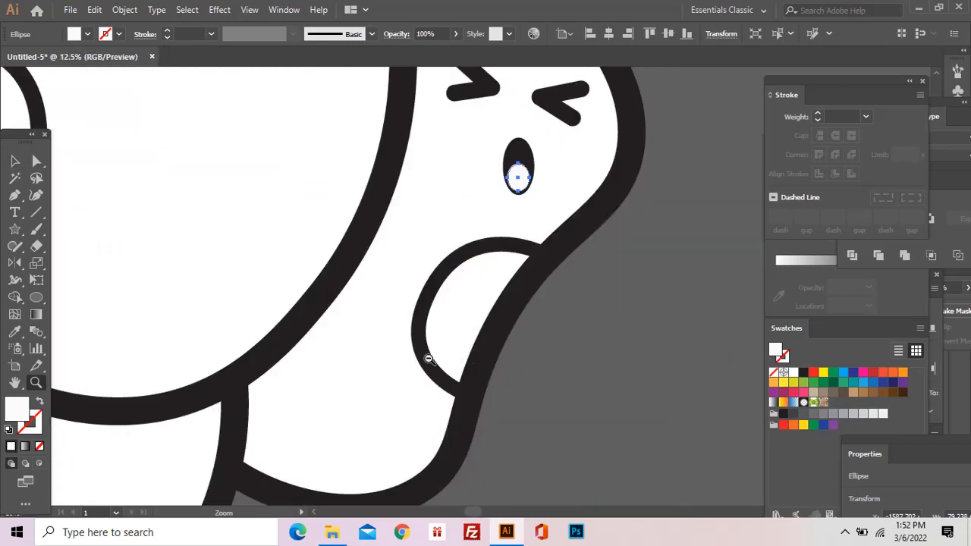
pyautogui.keyDown('alt'); pyautogui.click(427, 359); pyautogui.keyUp('alt')
pyautogui.keyDown('alt'); pyautogui.click(427, 349); pyautogui.keyUp('alt')
pyautogui.moveTo(426, 339); pyautogui.dragTo(432, 368)
# Step: Copy the top bean's round eye and the right bean's "<" eye onto the lower-left bean as a winking pair
pyautogui.press('v')
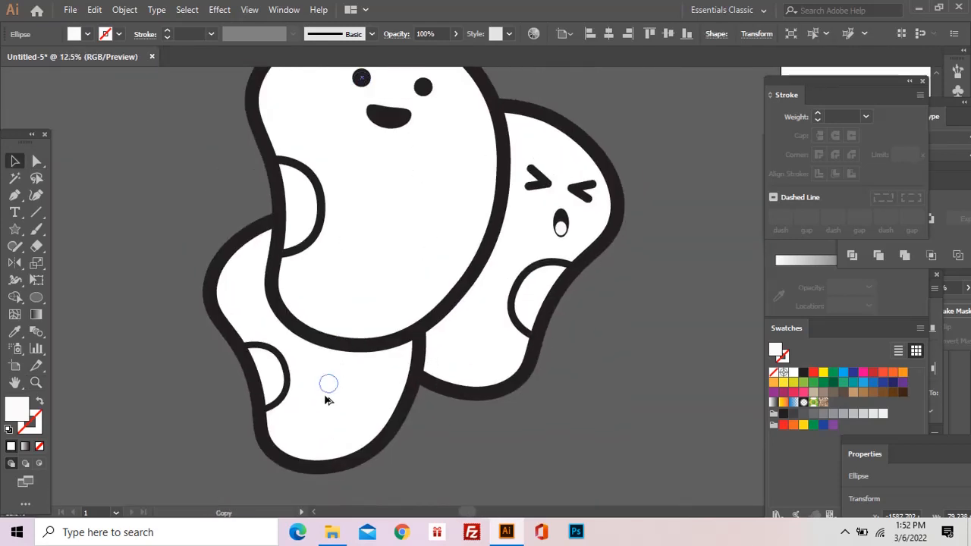
pyautogui.moveTo(387, 337); pyautogui.dragTo(388, 337)
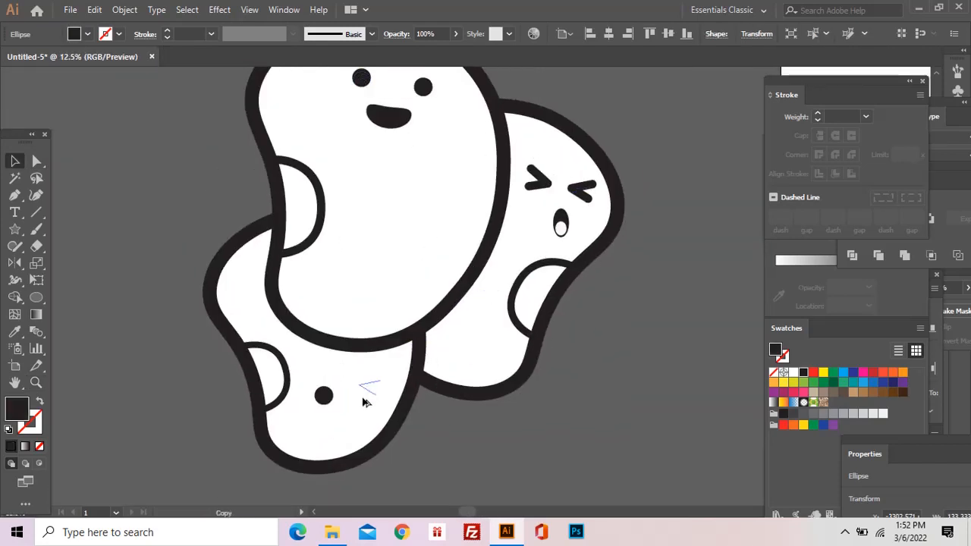
pyautogui.moveTo(374, 405); pyautogui.dragTo(373, 405)
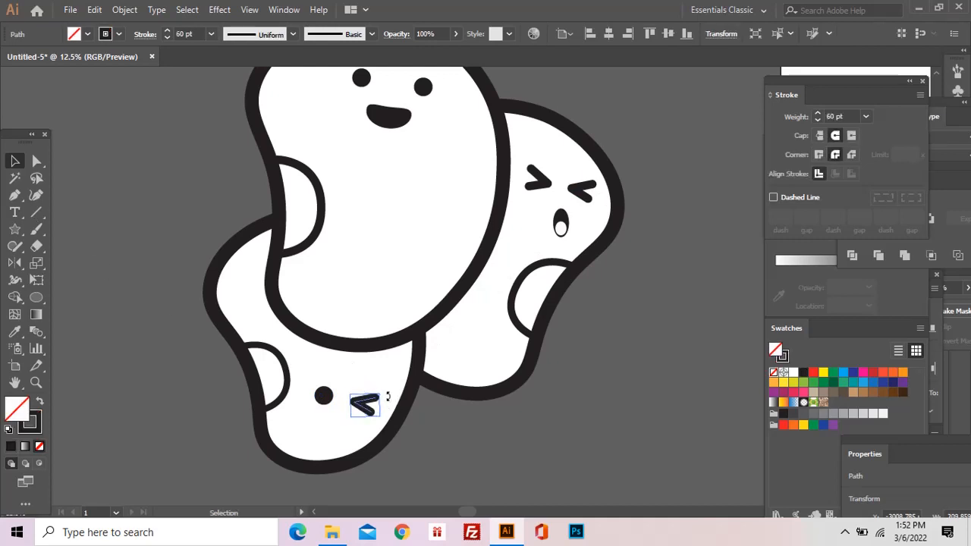
# Step: Draw a curved smile below the lower-left bean's winking eyes and nudge its round eye slightly up and to the left
pyautogui.press('p')
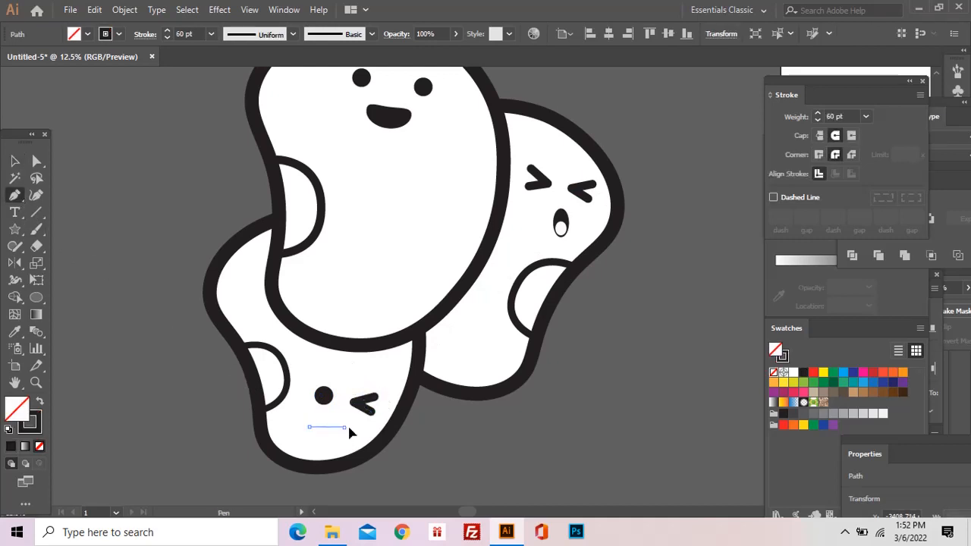
pyautogui.press('ctrl')
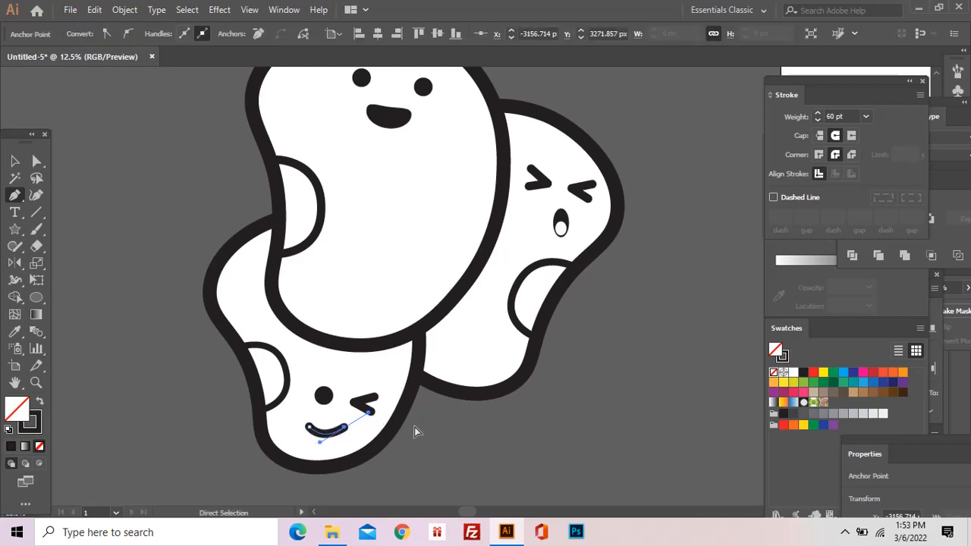
pyautogui.press('z')
pyautogui.moveTo(291, 352); pyautogui.dragTo(379, 455)
pyautogui.press('v')
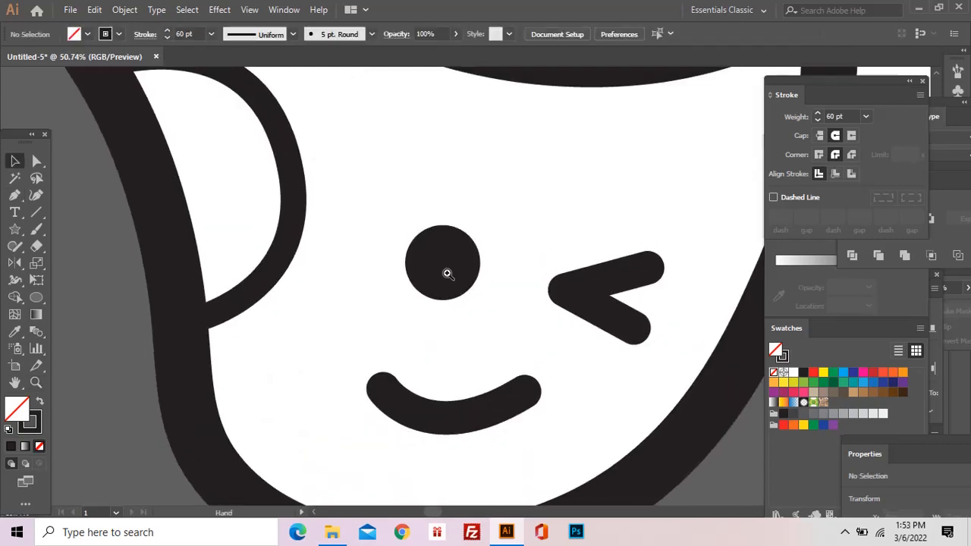
pyautogui.moveTo(436, 261); pyautogui.dragTo(425, 249)
# Step: Widen the lower-left bean's smile by moving its right end outward and reshaping the curve, and move it closer to the eyes
pyautogui.click(520, 405)
pyautogui.press('a')
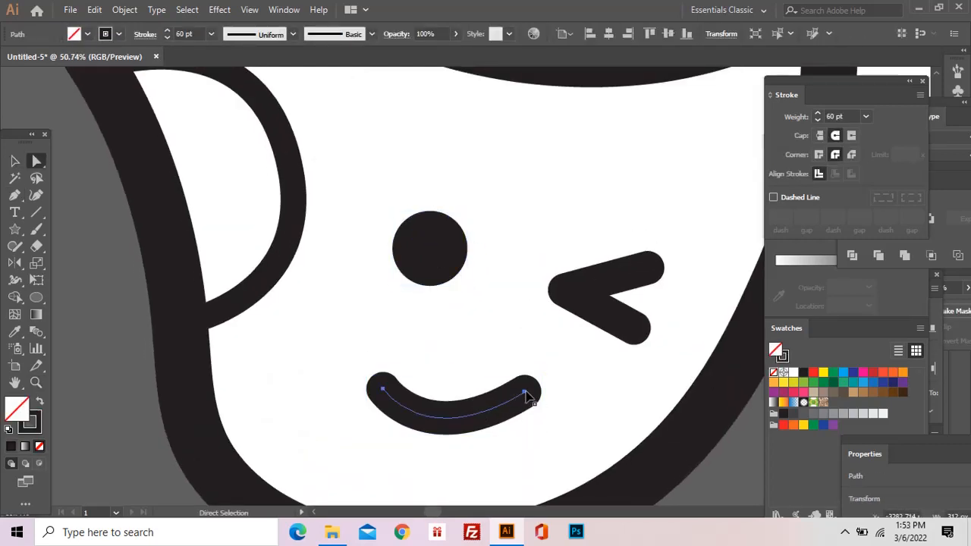
pyautogui.click(539, 408)
pyautogui.moveTo(540, 409); pyautogui.dragTo(510, 417)
pyautogui.press('v')
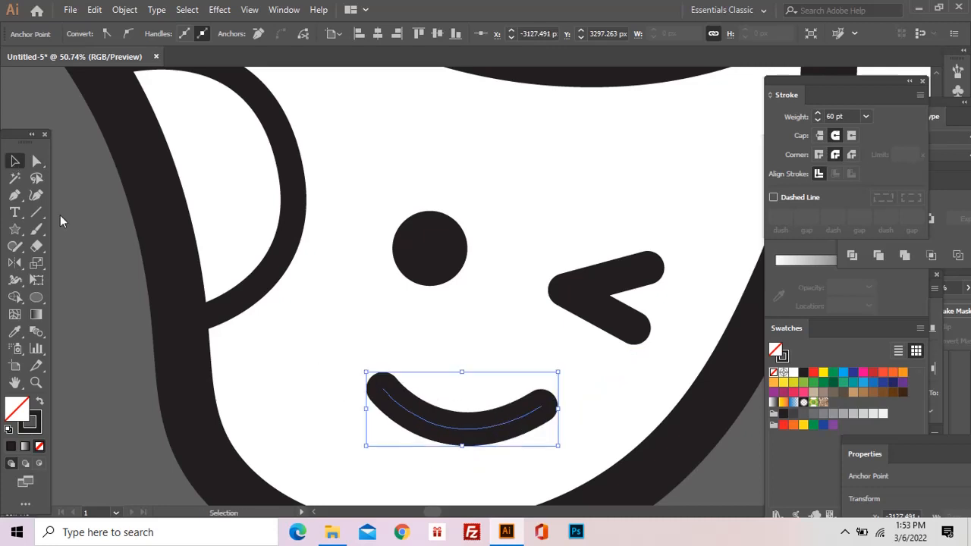
pyautogui.moveTo(484, 382); pyautogui.dragTo(502, 345)
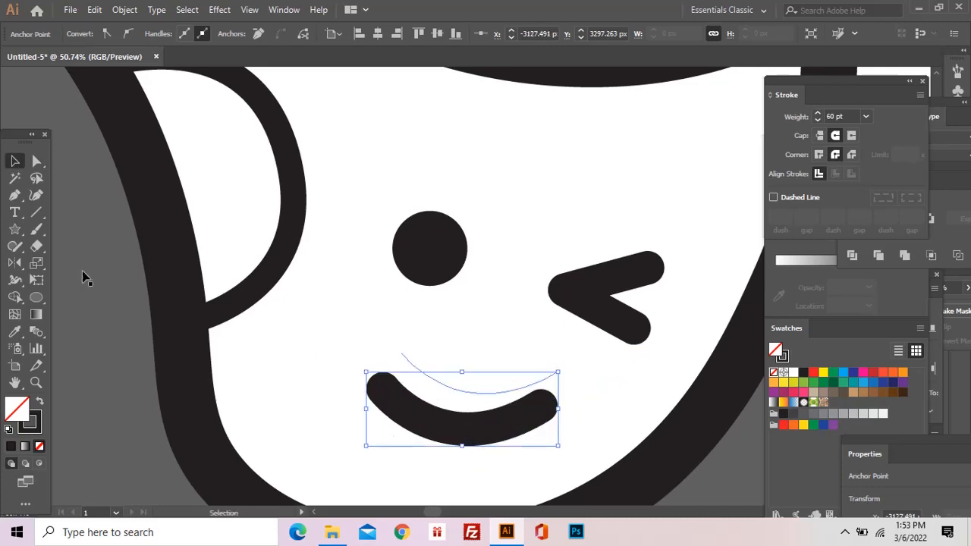
# Step: Draw a U-shaped tongue hanging from the lower-left bean's smile, with a short curved line down its middle
pyautogui.press('p')
pyautogui.moveTo(446, 356); pyautogui.dragTo(457, 284)
pyautogui.hotkey('ctrl', 'shift', 'a')
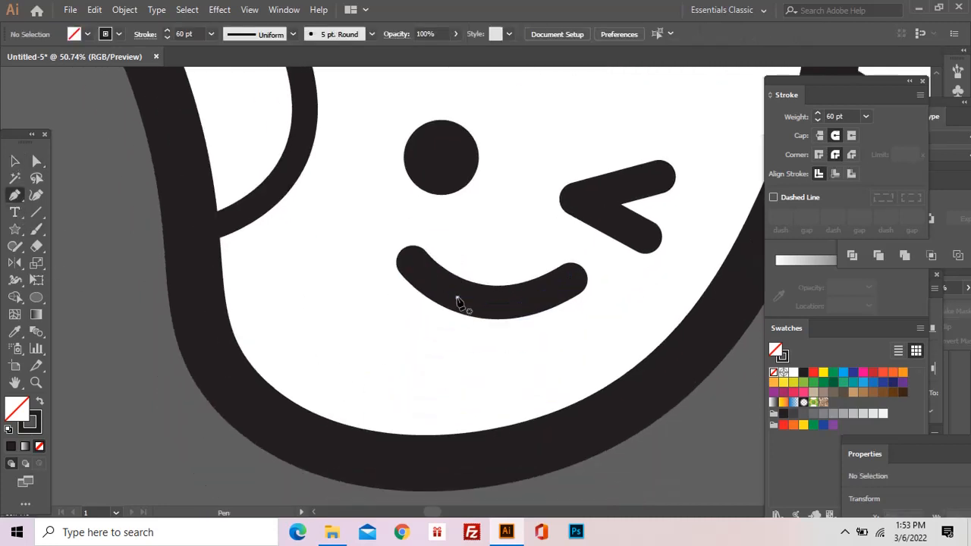
pyautogui.moveTo(541, 298); pyautogui.dragTo(533, 261)
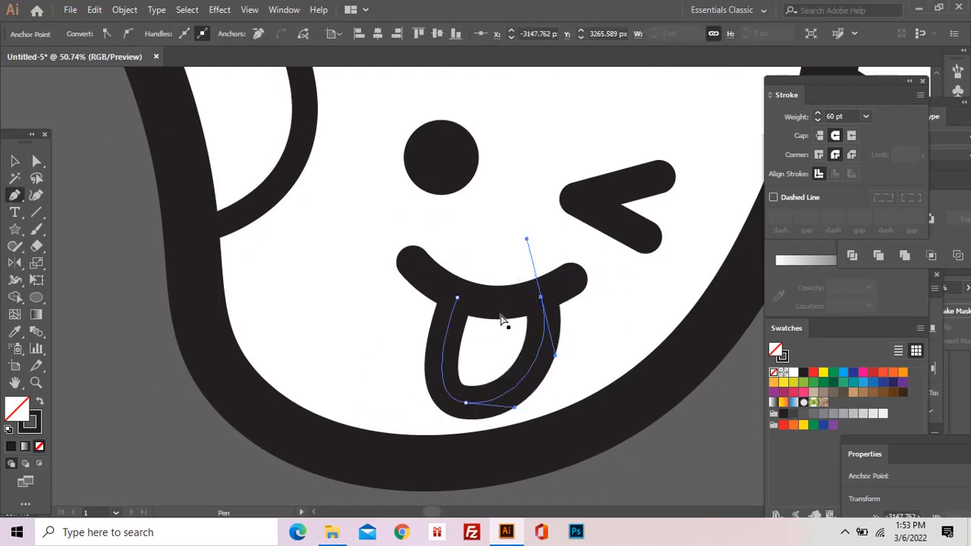
pyautogui.click(498, 308)
pyautogui.moveTo(476, 385); pyautogui.dragTo(512, 402)
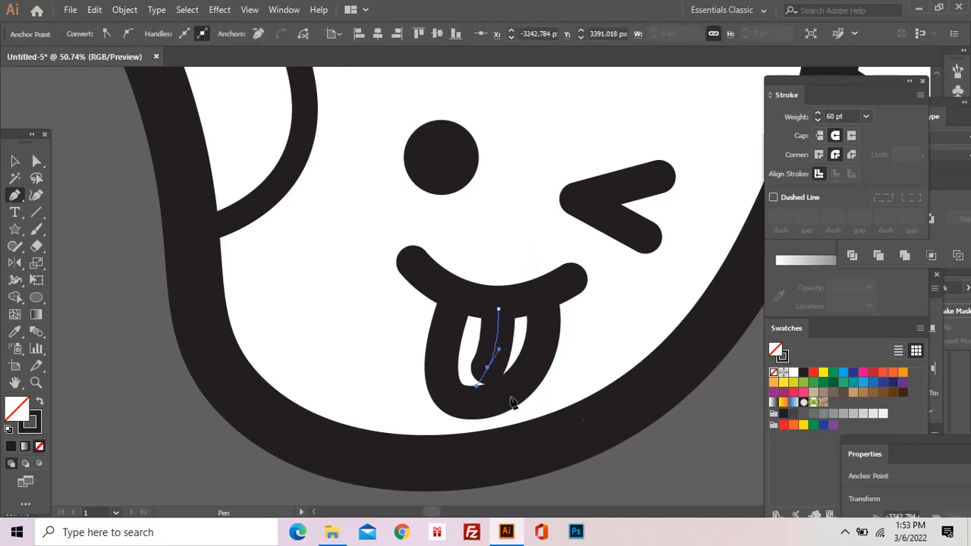
pyautogui.keyDown('ctrl'); pyautogui.click(629, 422); pyautogui.keyUp('ctrl')
# Step: Set the stroke weight of the lower-left bean's smile, tongue outline and tongue centre line to 40 pt
pyautogui.press('a')
pyautogui.click(498, 348)
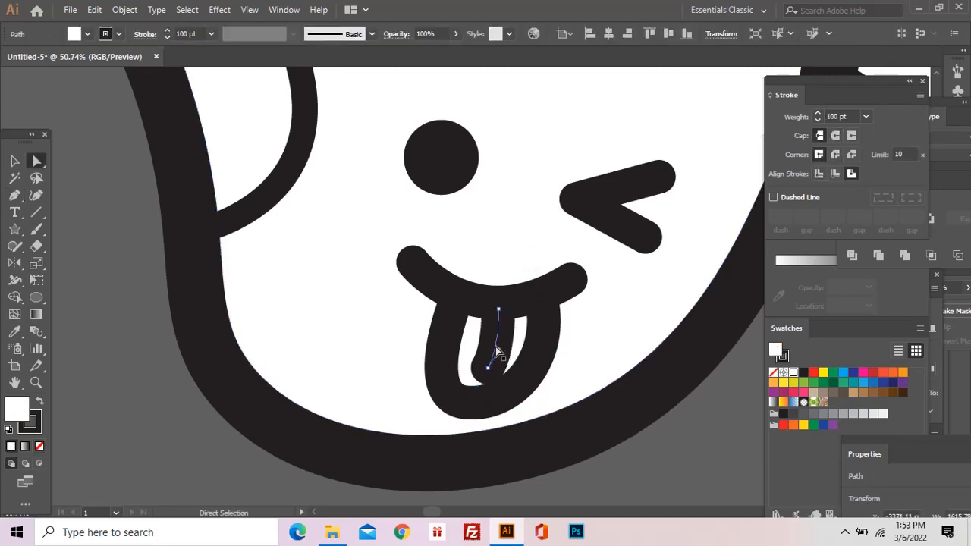
pyautogui.keyDown('shift'); pyautogui.click(546, 332); pyautogui.keyUp('shift')
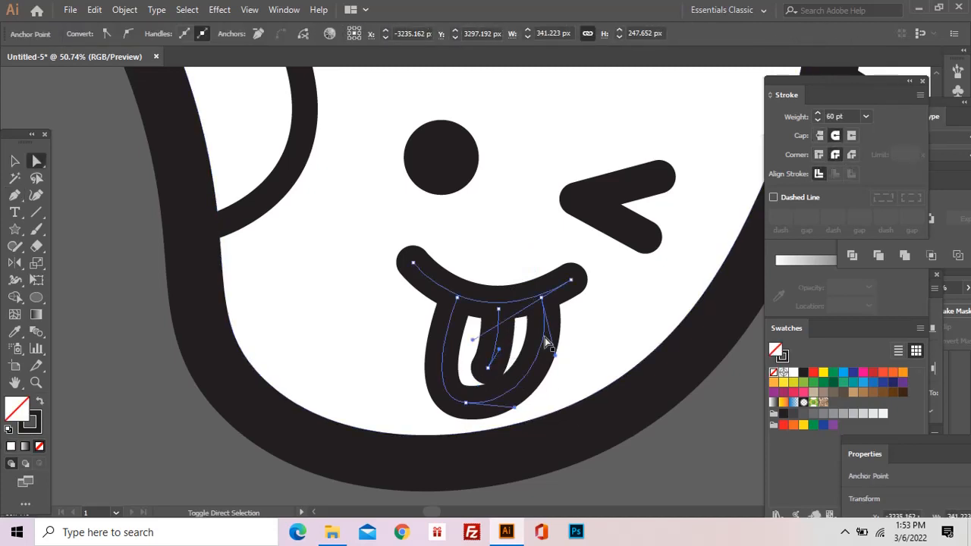
pyautogui.click(865, 116)
pyautogui.click(880, 406)
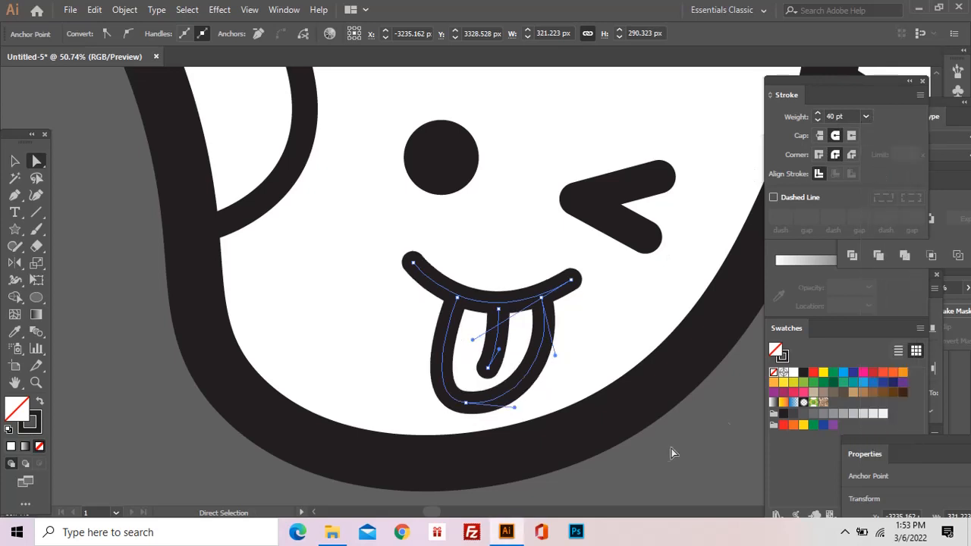
pyautogui.hotkey('ctrl', 'shift', 'a')
# Step: Match the lower-left bean's winking eye and the right bean's two squinting eyes to the smile's 40 pt stroke
pyautogui.press('z')
pyautogui.keyDown('alt'); pyautogui.click(542, 286); pyautogui.keyUp('alt')
pyautogui.keyDown('alt'); pyautogui.click(542, 285); pyautogui.keyUp('alt')
pyautogui.keyDown('alt'); pyautogui.click(541, 284); pyautogui.keyUp('alt')
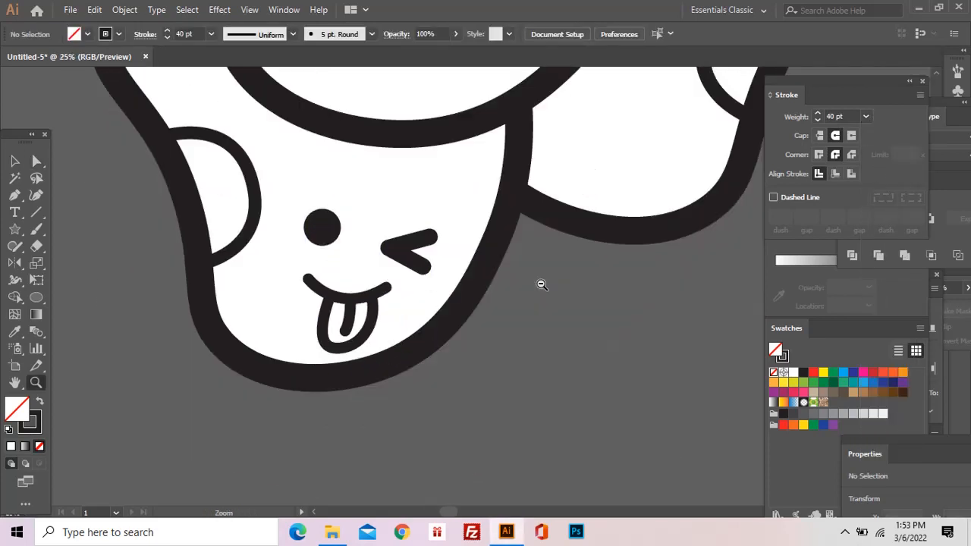
pyautogui.keyDown('alt'); pyautogui.click(462, 272); pyautogui.keyUp('alt')
pyautogui.moveTo(342, 277); pyautogui.dragTo(430, 327)
pyautogui.press('a')
pyautogui.click(384, 338)
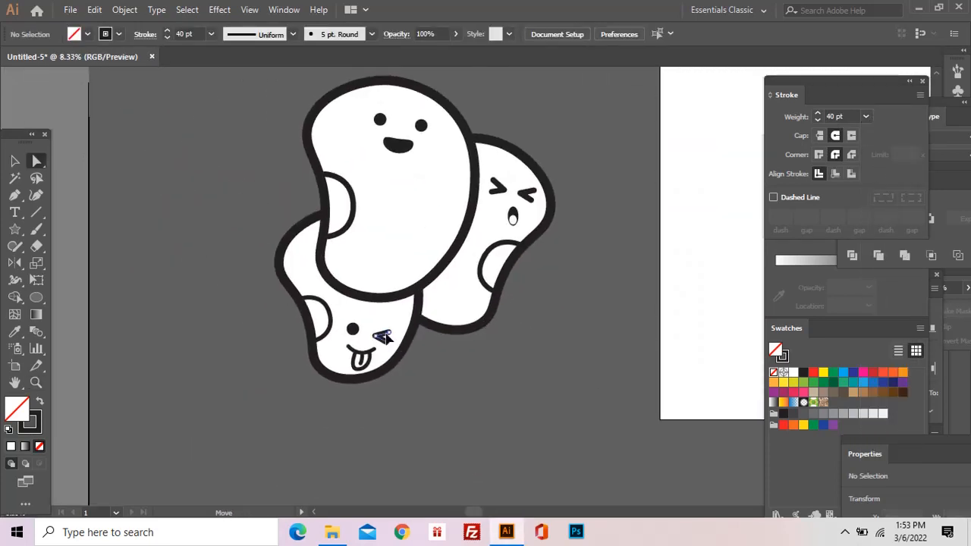
pyautogui.keyDown('shift'); pyautogui.click(529, 202); pyautogui.keyUp('shift')
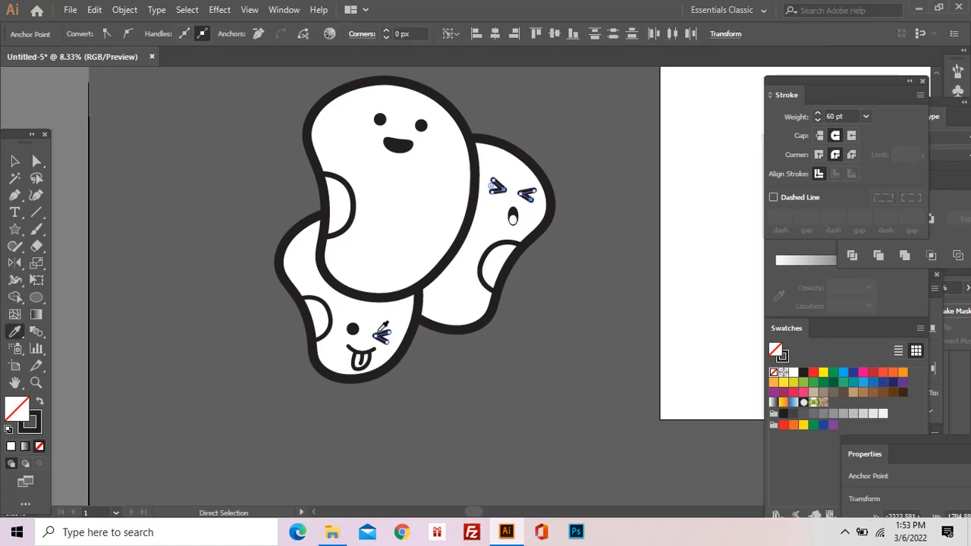
pyautogui.keyDown('ctrl'); pyautogui.click(513, 283); pyautogui.keyUp('ctrl')
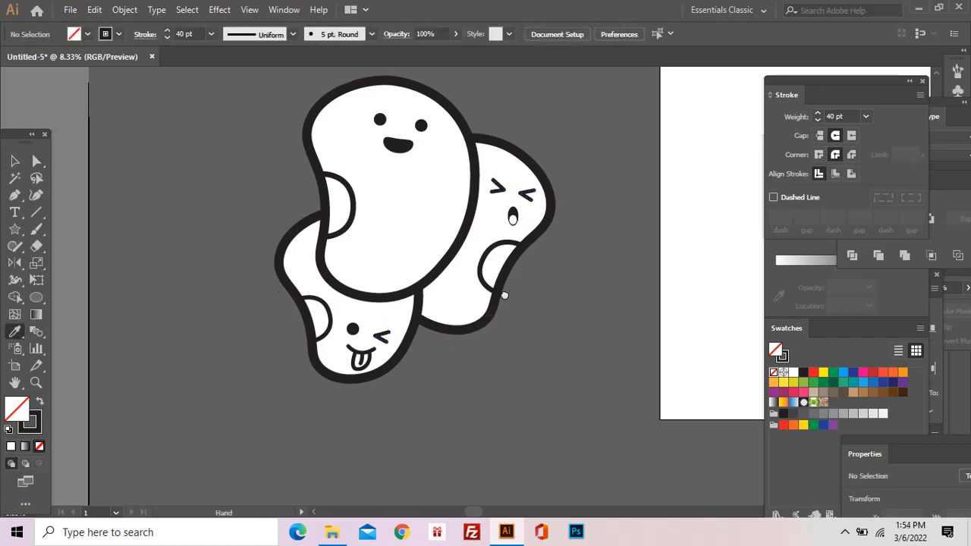
pyautogui.press('z')
pyautogui.moveTo(503, 295); pyautogui.dragTo(517, 308)
pyautogui.keyDown('alt'); pyautogui.click(509, 301); pyautogui.keyUp('alt')
pyautogui.press('v')
pyautogui.moveTo(198, 126); pyautogui.dragTo(475, 384)
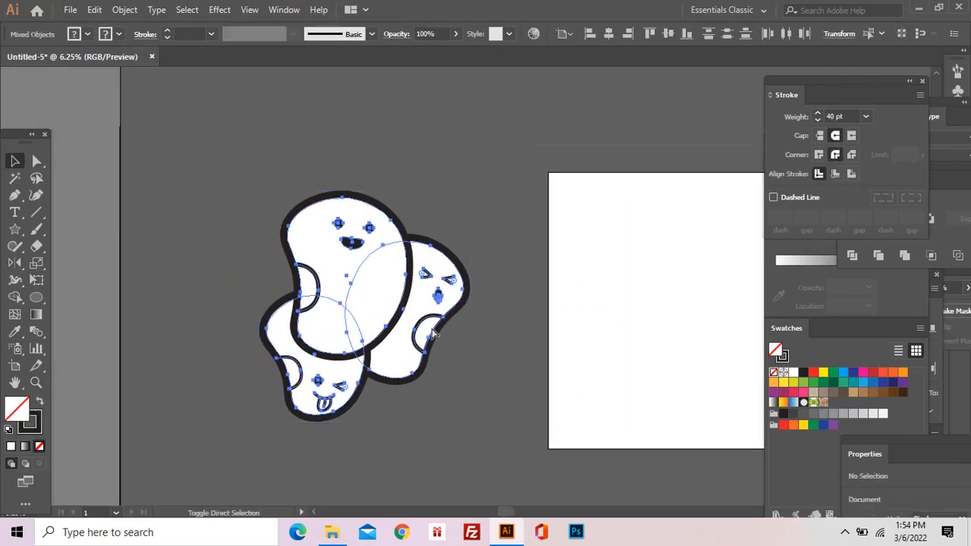
pyautogui.keyDown('ctrl'); pyautogui.click(322, 174); pyautogui.keyUp('ctrl')
# Step: Move both round eyes of the top bean slightly upward, away from its mouth
pyautogui.moveTo(316, 194); pyautogui.dragTo(404, 331)
pyautogui.press('a')
pyautogui.click(413, 220)
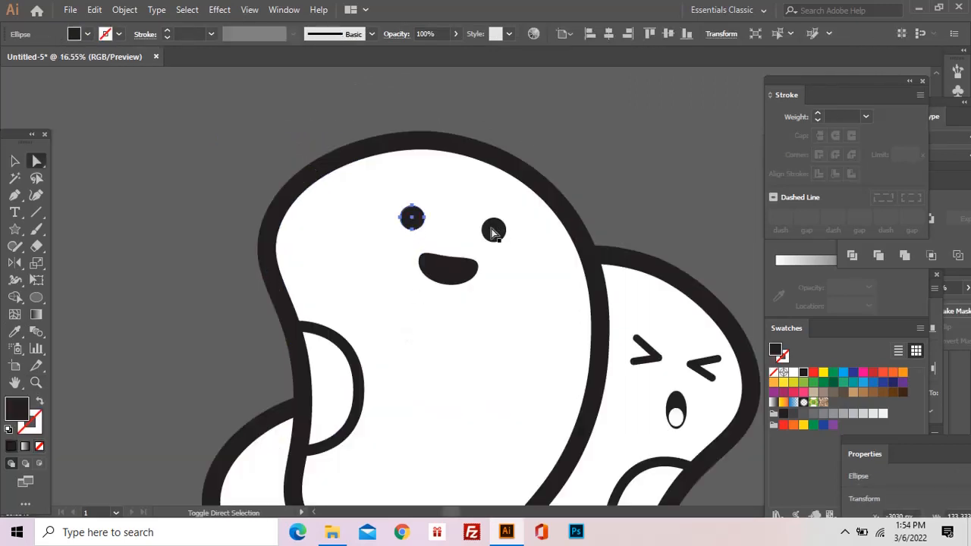
pyautogui.keyDown('shift'); pyautogui.click(493, 224); pyautogui.keyUp('shift')
pyautogui.moveTo(493, 222); pyautogui.dragTo(494, 219)
# Step: Draw a small flat ellipse inside the top bean's mouth and fill it with the white sampled from the right bean's body
pyautogui.press('z')
pyautogui.keyDown('alt'); pyautogui.click(500, 323); pyautogui.keyUp('alt')
pyautogui.keyDown('alt'); pyautogui.click(500, 323); pyautogui.keyUp('alt')
pyautogui.keyDown('alt'); pyautogui.click(500, 323); pyautogui.keyUp('alt')
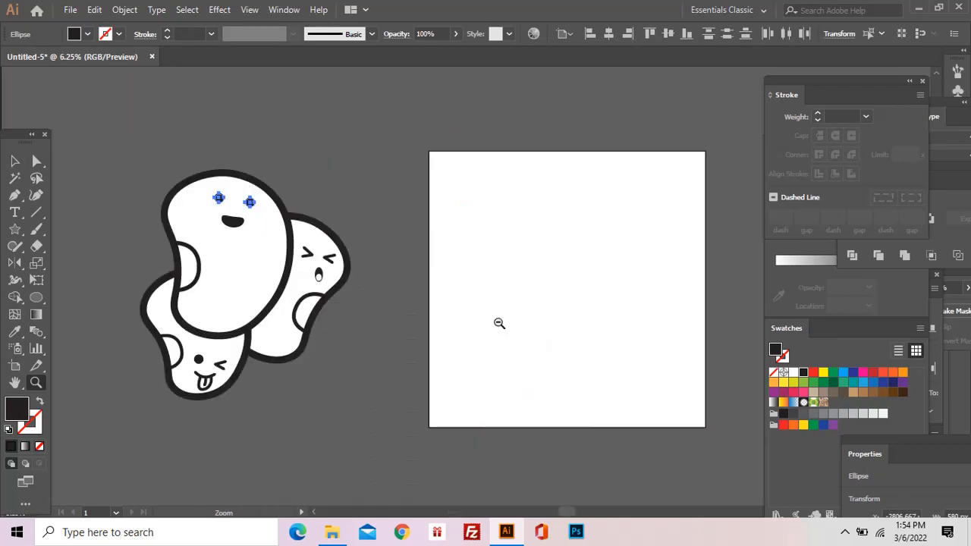
pyautogui.moveTo(188, 159); pyautogui.dragTo(292, 289)
pyautogui.click(36, 297)
pyautogui.hotkey('ctrl', 'shift', 'a')
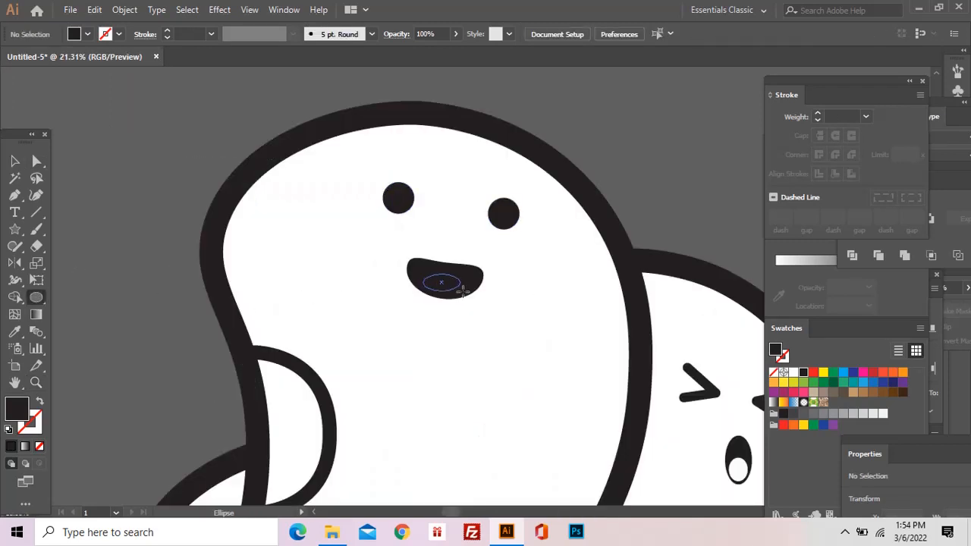
pyautogui.moveTo(460, 290); pyautogui.dragTo(464, 291)
pyautogui.press('i')
pyautogui.click(671, 415)
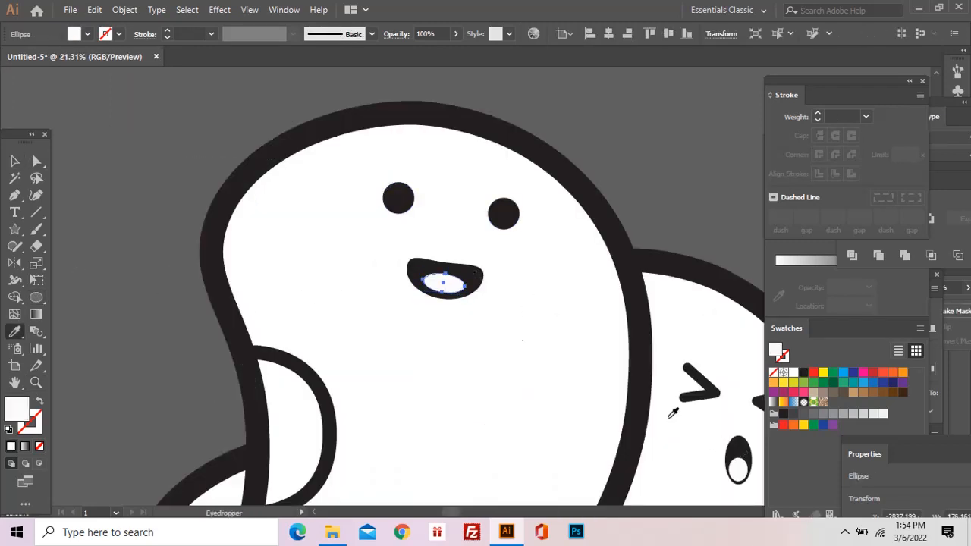
pyautogui.press('a')
pyautogui.hotkey('ctrl', 'shift', 'a')
# Step: Select all the bean artwork, expand its appearance, and expand its fills and strokes into shapes
pyautogui.hotkey('ctrl', '-')
pyautogui.hotkey('ctrl', '-')
pyautogui.hotkey('ctrl', '-')
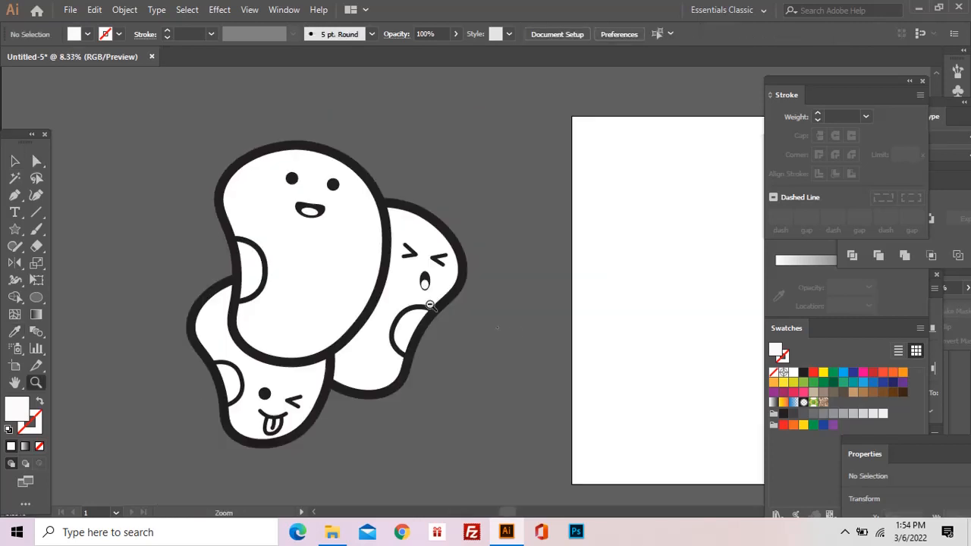
pyautogui.press('v')
pyautogui.moveTo(531, 470); pyautogui.dragTo(231, 148)
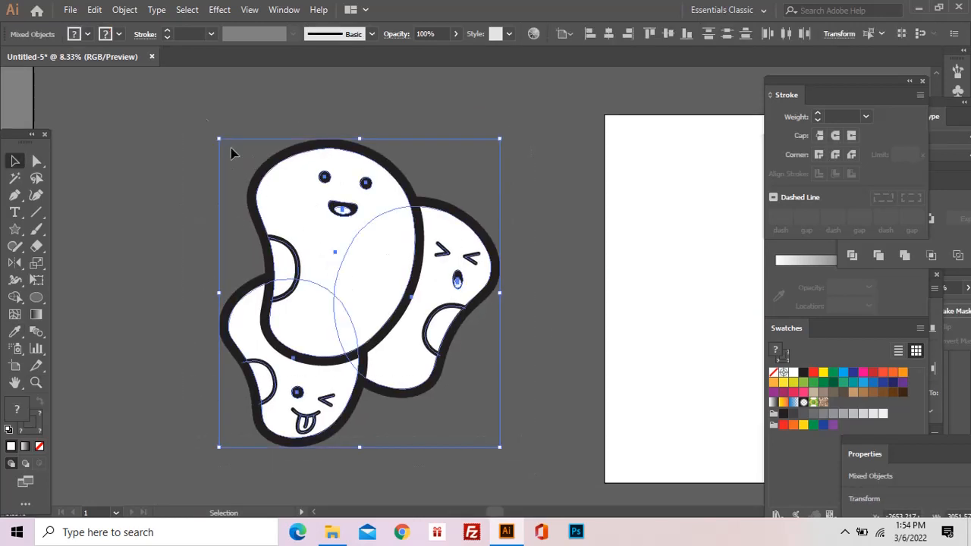
pyautogui.click(125, 9)
pyautogui.click(194, 173)
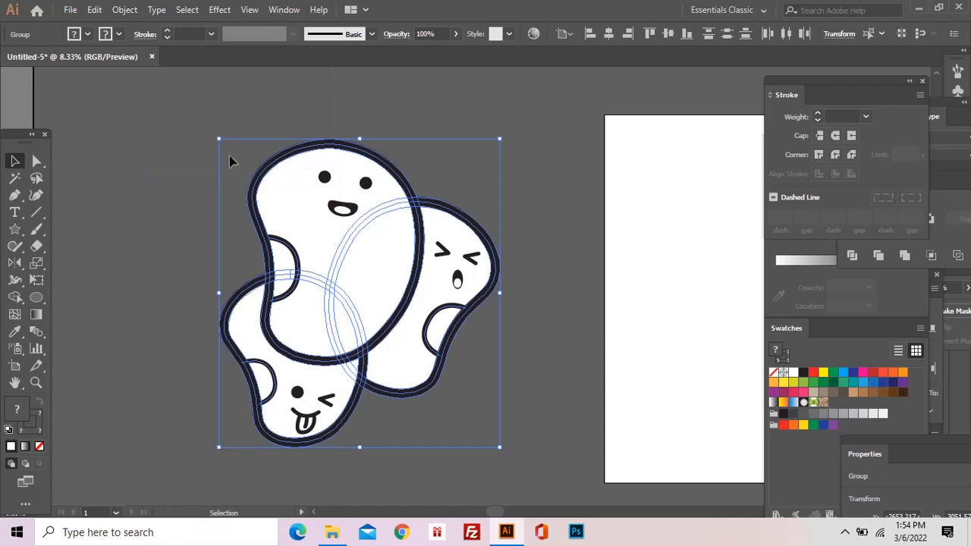
pyautogui.click(125, 9)
pyautogui.click(171, 156)
pyautogui.click(570, 346)
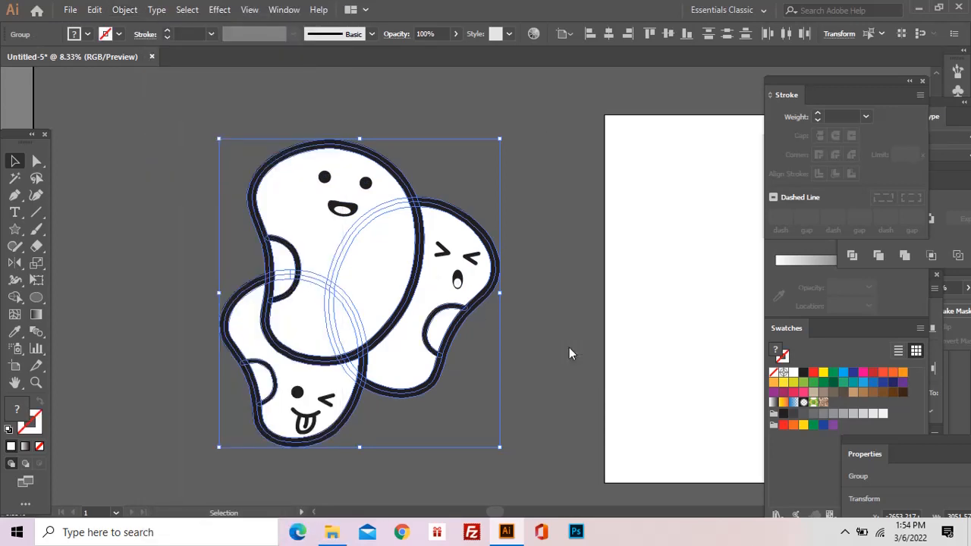
# Step: Divide the expanded bean artwork with the Pathfinder's Divide operation and deselect it
pyautogui.click(955, 187)
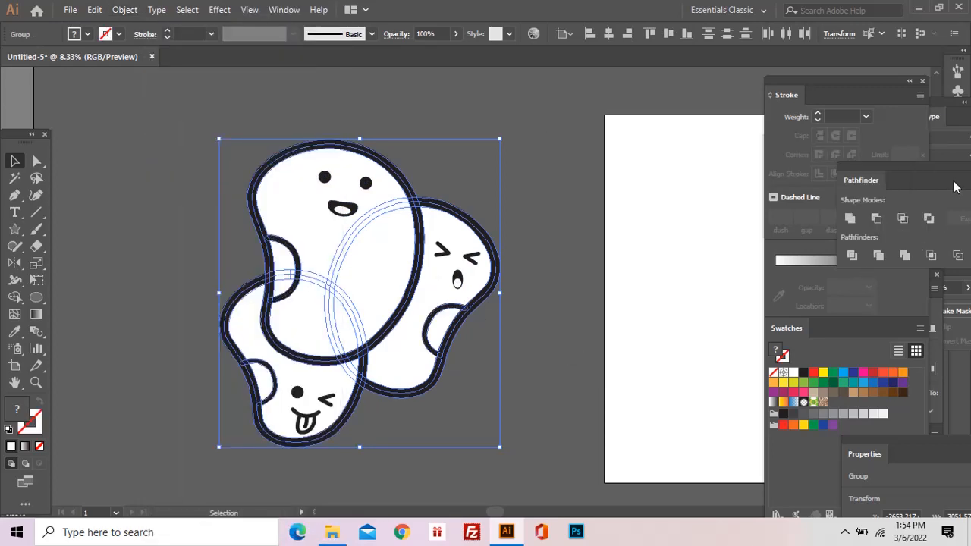
pyautogui.click(852, 256)
pyautogui.click(495, 232)
# Step: Try to select the artwork by same fill color and unite it
pyautogui.click(479, 227)
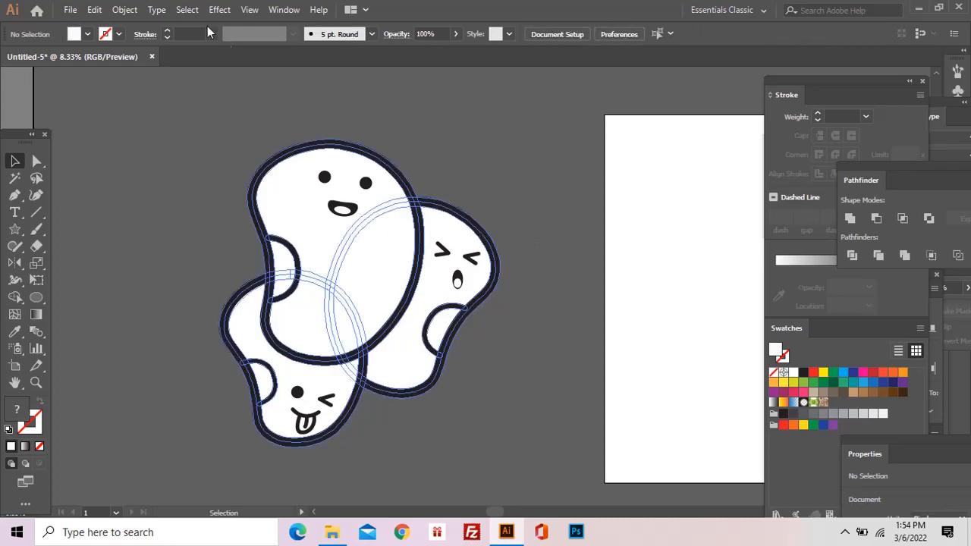
pyautogui.click(187, 9)
pyautogui.moveTo(221, 147)
pyautogui.click(424, 209)
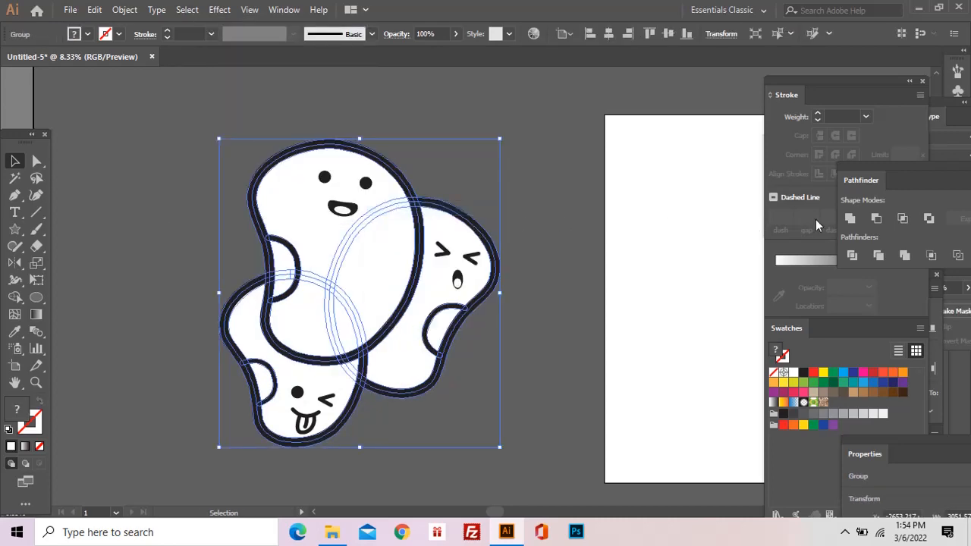
pyautogui.click(851, 219)
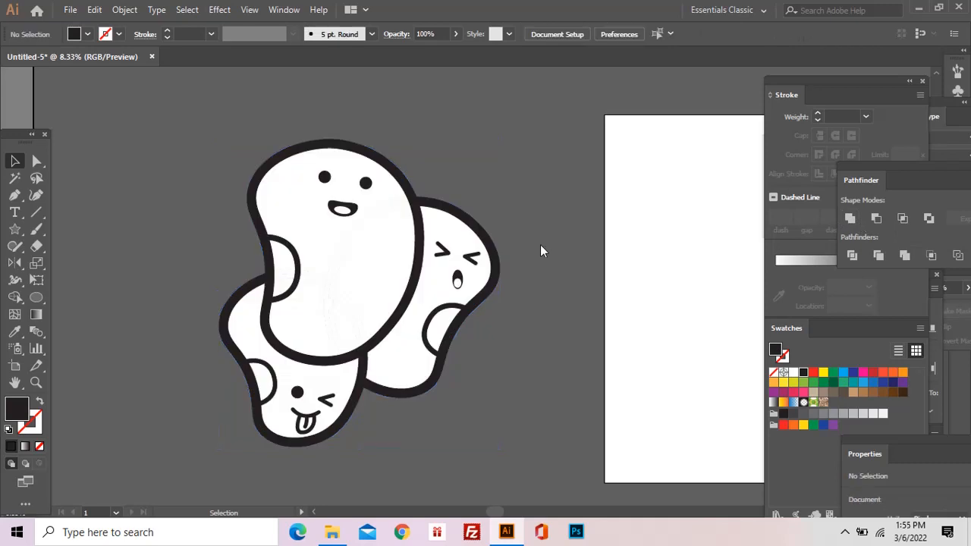
# Step: Select all shapes with the same black fill color as the right bean's outline
pyautogui.press('a')
pyautogui.click(492, 250)
pyautogui.click(192, 10)
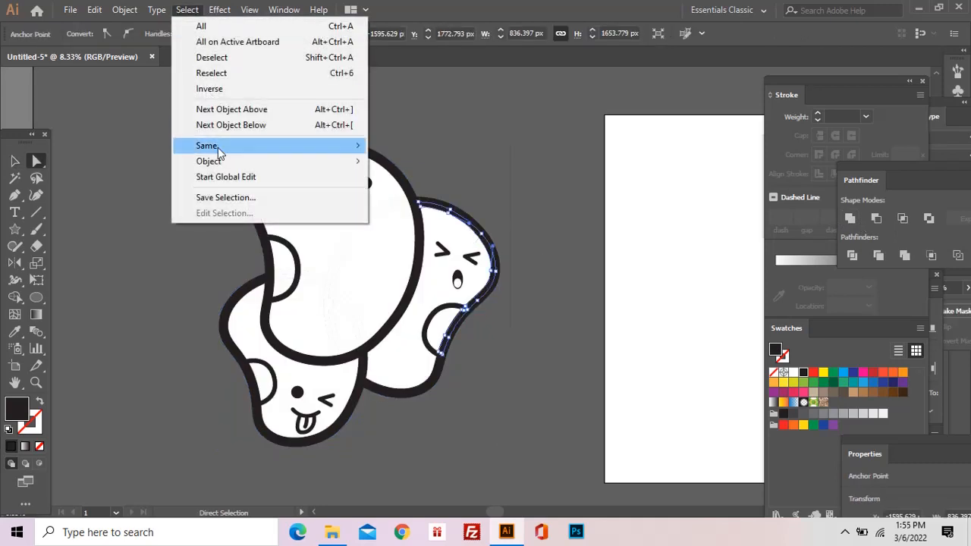
pyautogui.moveTo(218, 147)
pyautogui.click(402, 208)
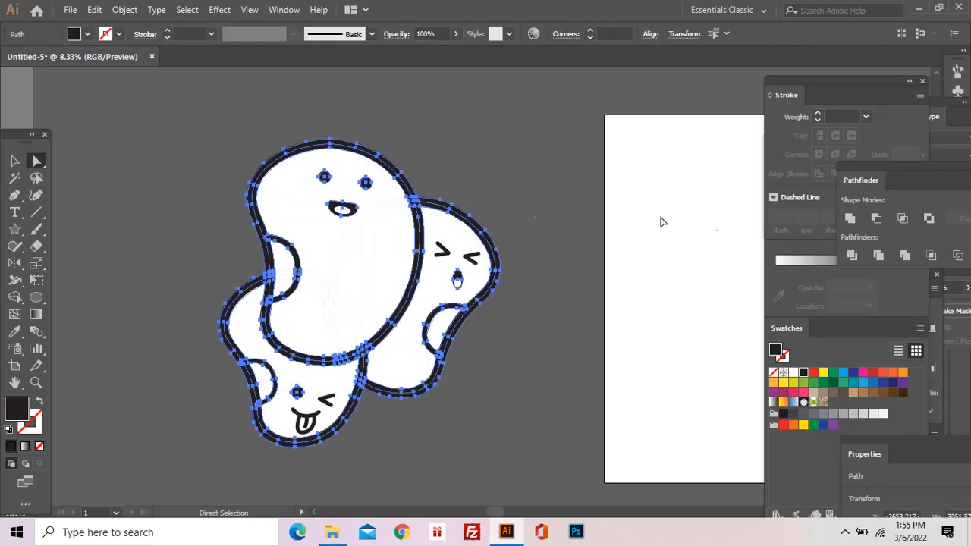
pyautogui.click(551, 225)
# Step: Select all shapes with the same white fill color as the right bean's body and unite them
pyautogui.click(449, 238)
pyautogui.click(187, 10)
pyautogui.moveTo(219, 145)
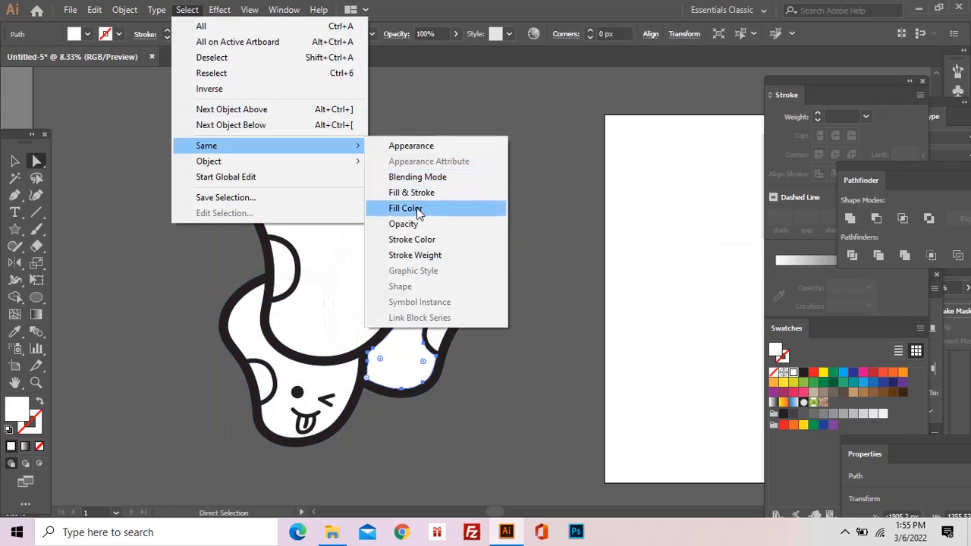
pyautogui.click(402, 208)
pyautogui.click(850, 219)
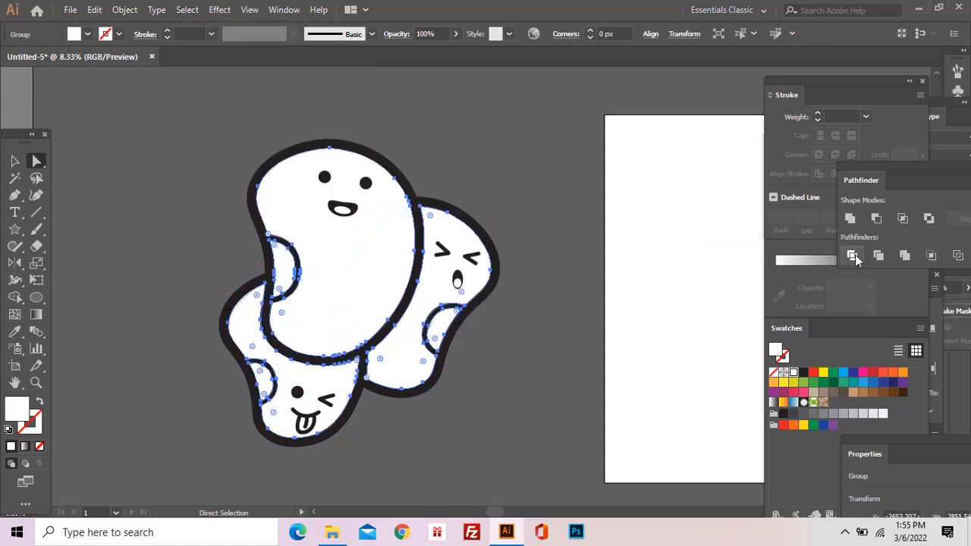
# Step: Select the body shapes of all three beans and fill them with green 358C07
pyautogui.click(410, 353)
pyautogui.keyDown('shift'); pyautogui.click(350, 305); pyautogui.keyUp('shift')
pyautogui.keyDown('shift'); pyautogui.click(329, 375); pyautogui.keyUp('shift')
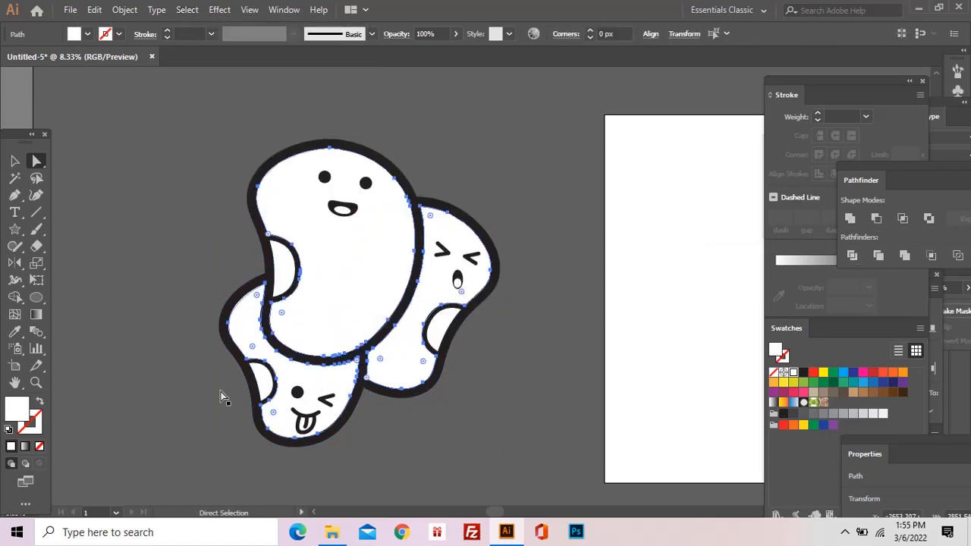
pyautogui.doubleClick(25, 413)
pyautogui.click(675, 336)
pyautogui.click(642, 284)
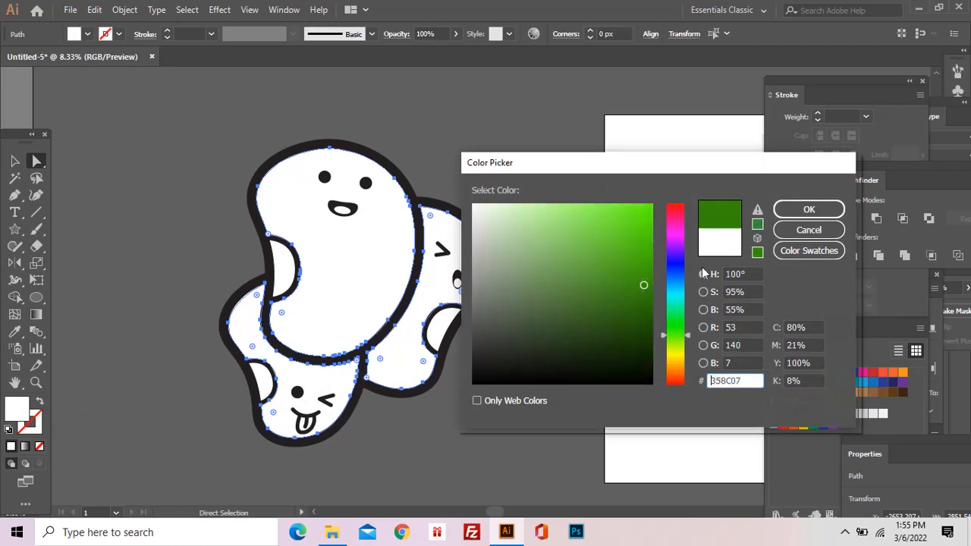
pyautogui.press('Return')
# Step: Lighten the fill of the selected bean bodies to a soft light green
pyautogui.doubleClick(10, 412)
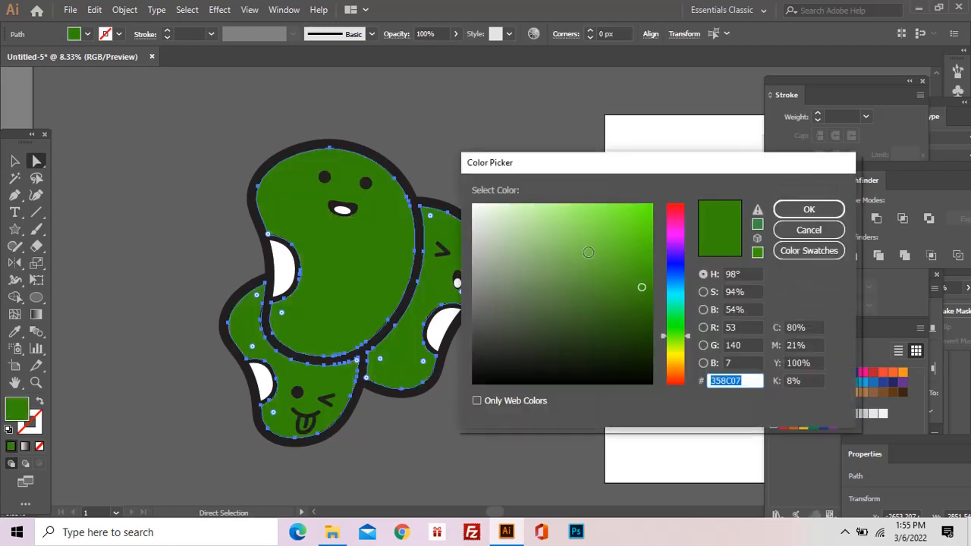
pyautogui.click(627, 247)
pyautogui.click(796, 213)
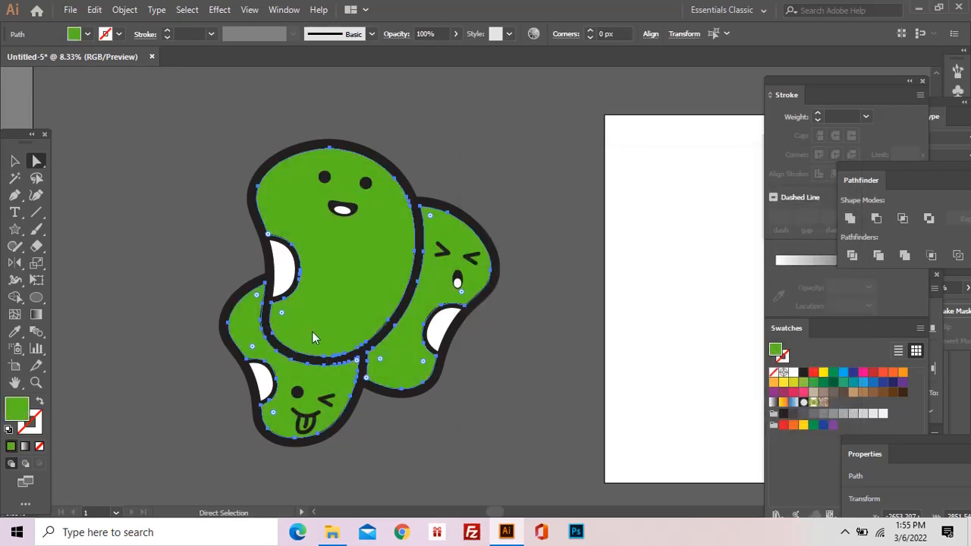
pyautogui.doubleClick(17, 409)
pyautogui.click(573, 219)
pyautogui.click(783, 214)
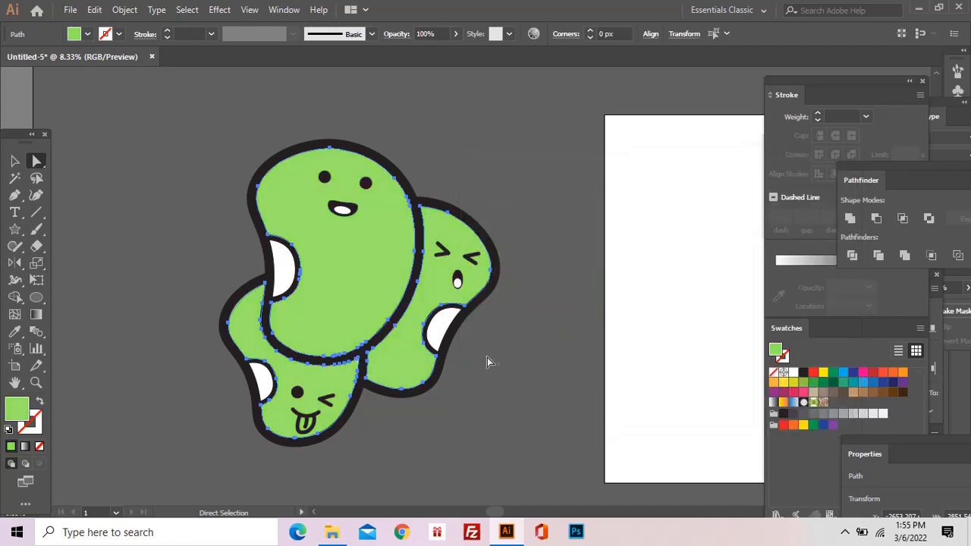
# Step: Select the white side spots on all three beans and apply the bodies' light green with the Eyedropper
pyautogui.click(446, 327)
pyautogui.keyDown('shift'); pyautogui.click(282, 266); pyautogui.keyUp('shift')
pyautogui.press('i')
pyautogui.click(277, 391)
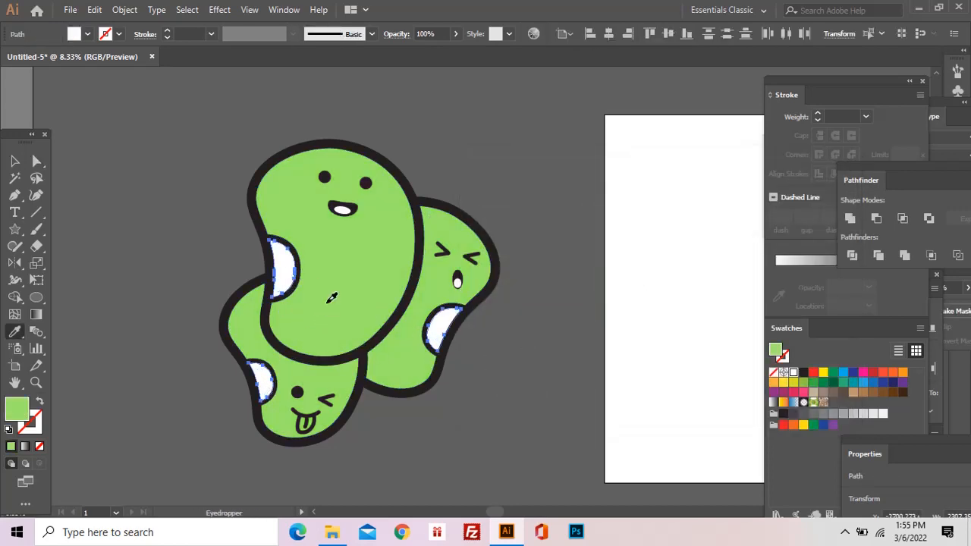
# Step: Change the fill of the three side spots to a pale yellow
pyautogui.doubleClick(17, 410)
pyautogui.click(672, 348)
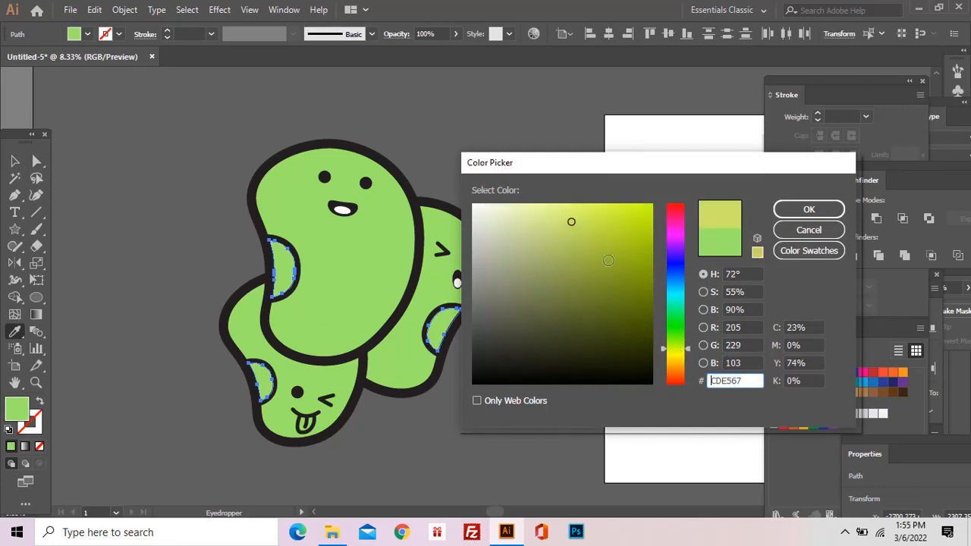
pyautogui.click(585, 211)
pyautogui.click(806, 209)
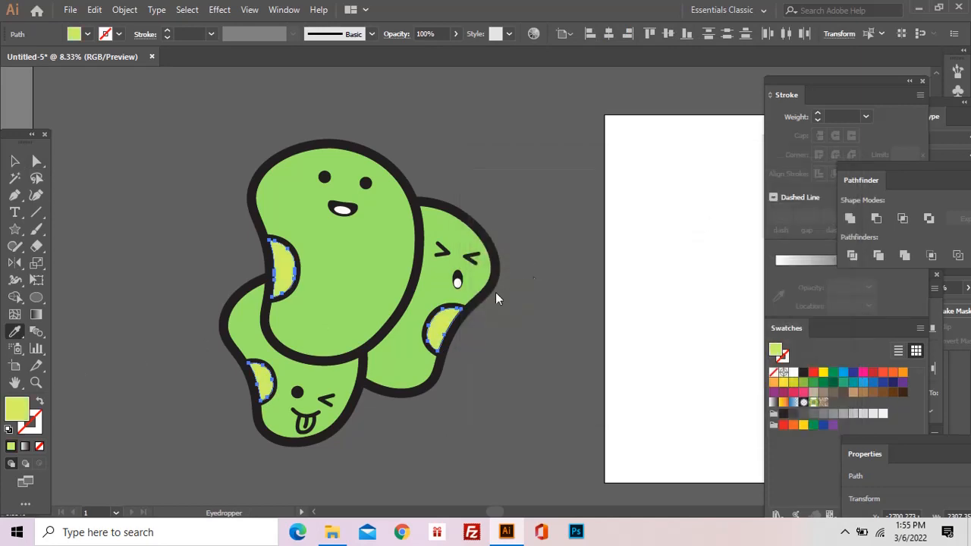
pyautogui.click(563, 206)
pyautogui.click(806, 210)
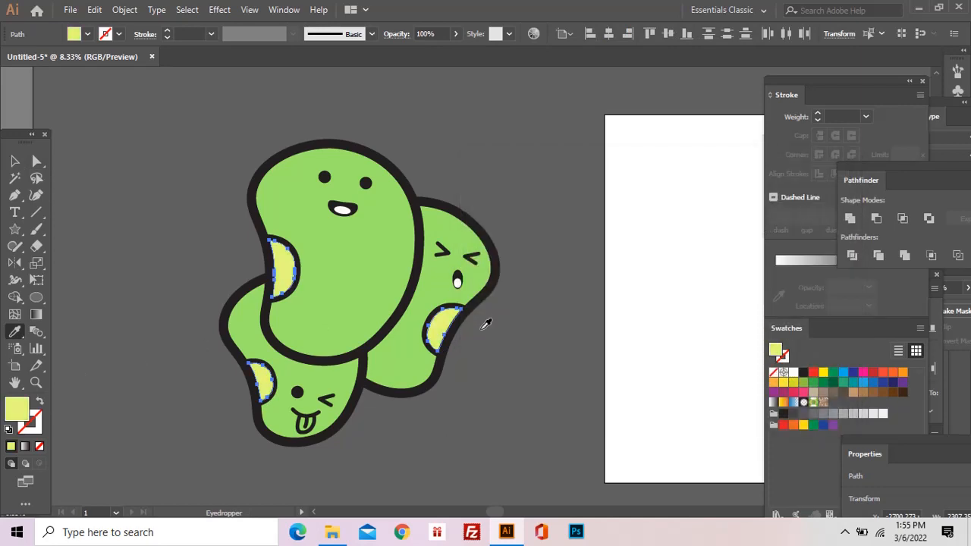
# Step: Select the black outline around the beans and fill it with dark green 1D4F02
pyautogui.press('a')
pyautogui.click(456, 364)
pyautogui.click(402, 391)
pyautogui.doubleClick(18, 410)
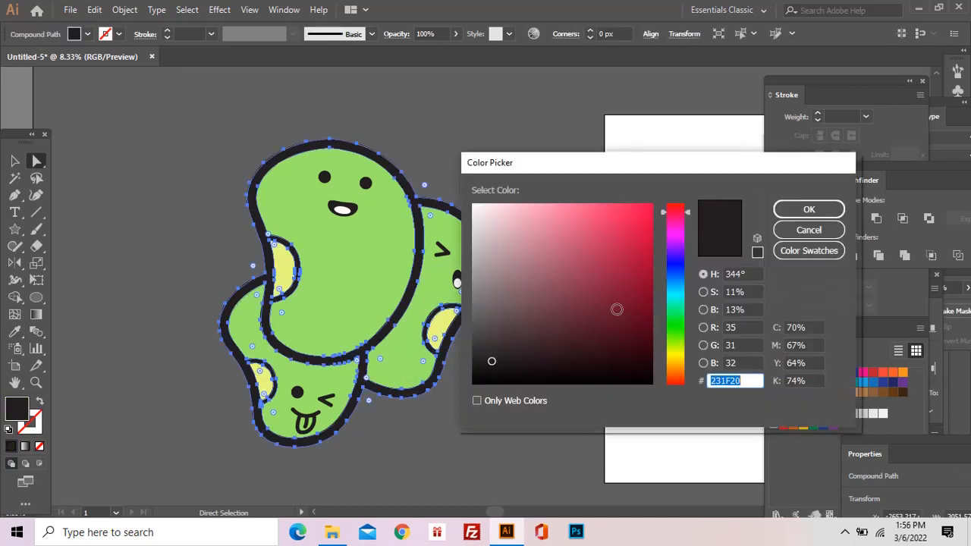
pyautogui.moveTo(679, 339)
pyautogui.mouseDown()
pyautogui.moveTo(677, 329)
pyautogui.moveTo(678, 339)
pyautogui.mouseUp()
pyautogui.moveTo(651, 298); pyautogui.dragTo(650, 317)
pyautogui.click(796, 212)
# Step: Darken the outline's fill to a near-black green and deselect the artwork
pyautogui.doubleClick(28, 408)
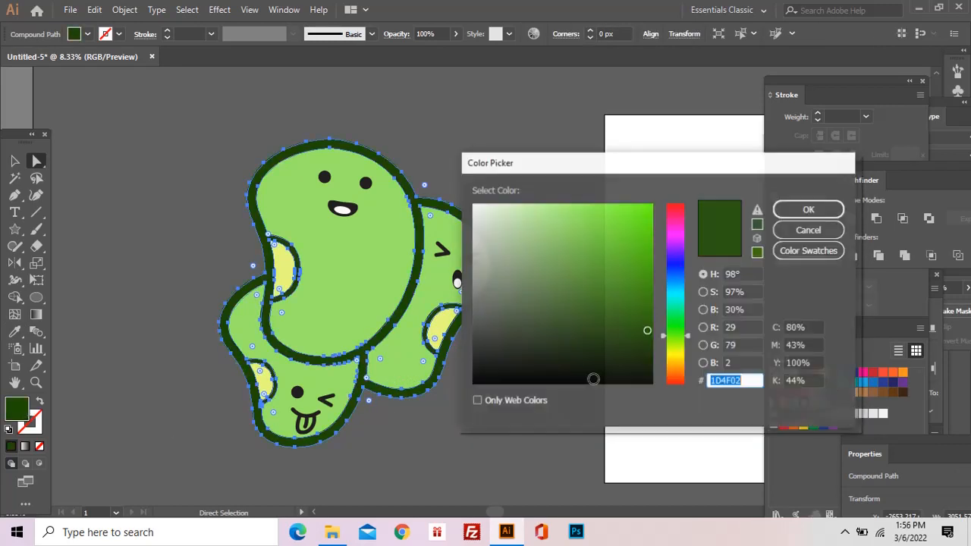
pyautogui.click(648, 351)
pyautogui.click(797, 210)
pyautogui.press('v')
pyautogui.hotkey('ctrl', 'shift', 'a')
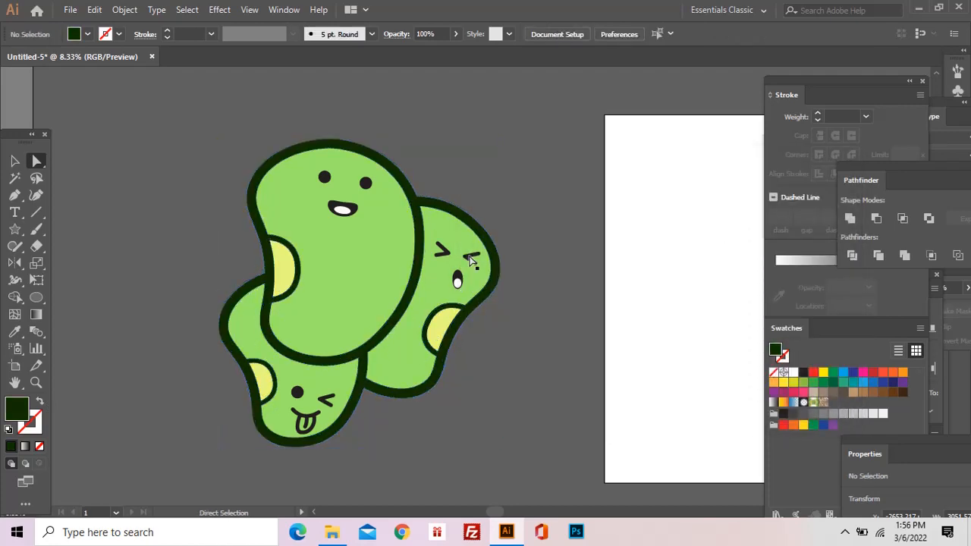
# Step: Select all facial lines with the same stroke as the right bean's squinting eye and expand them into shapes
pyautogui.click(474, 262)
pyautogui.click(467, 258)
pyautogui.click(187, 11)
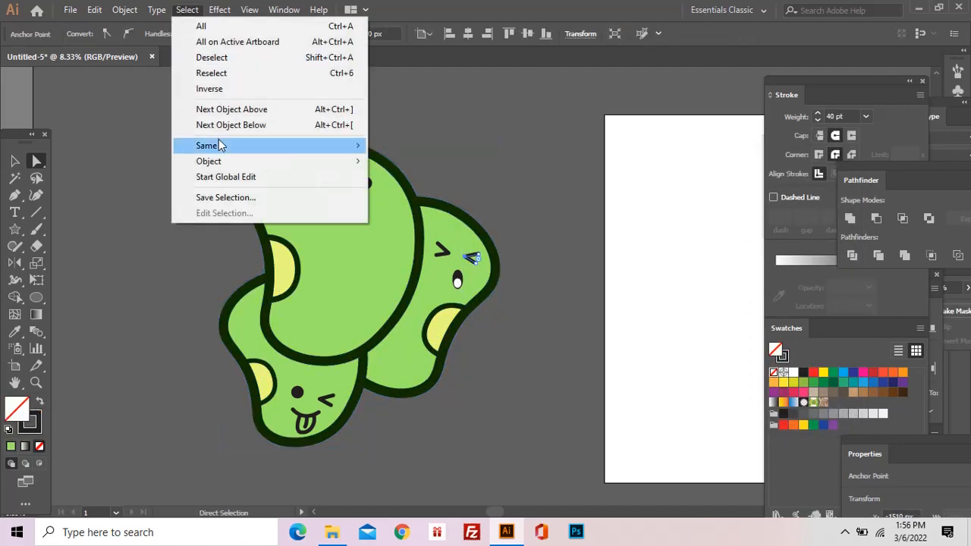
pyautogui.moveTo(217, 144)
pyautogui.click(429, 240)
pyautogui.click(124, 9)
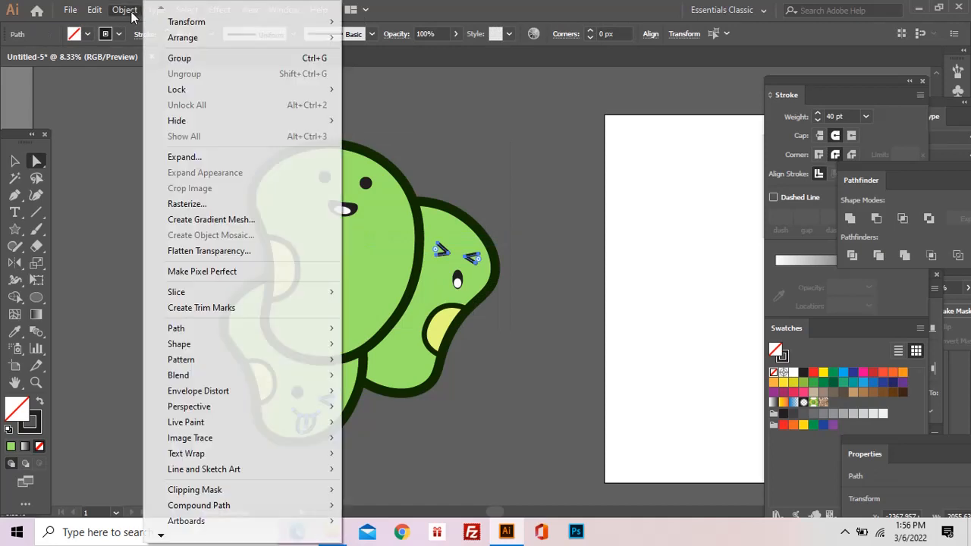
pyautogui.click(178, 158)
pyautogui.click(569, 347)
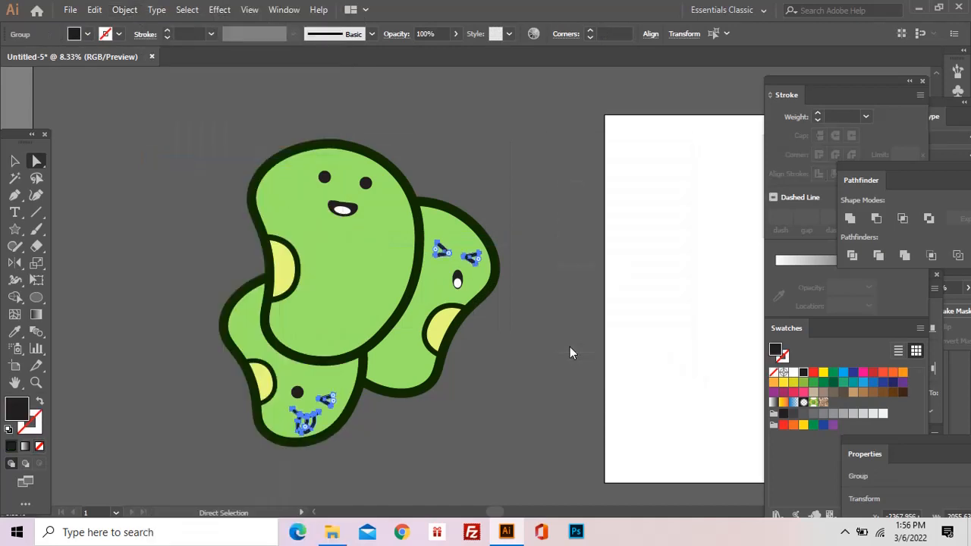
# Step: Select the eyes of all beans and the top and right beans' mouths, and apply the outline's dark green with the Eyedropper
pyautogui.click(509, 311)
pyautogui.click(475, 265)
pyautogui.keyDown('shift'); pyautogui.click(444, 252); pyautogui.keyUp('shift')
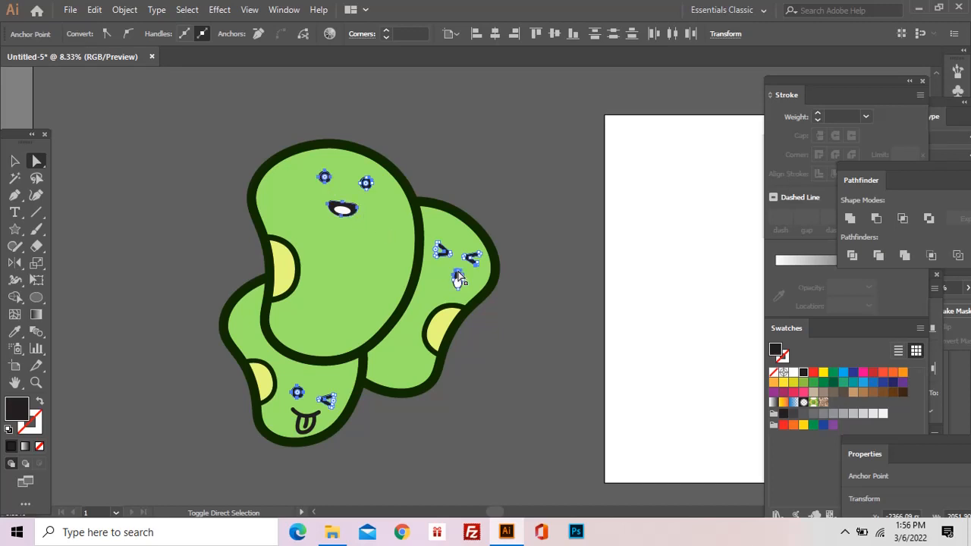
pyautogui.click(482, 226)
pyautogui.hotkey('ctrl', 'shift', 'a')
# Step: Select the white ovals inside the top and right beans' mouths, fill them with light pink and deselect them
pyautogui.press('a')
pyautogui.click(457, 282)
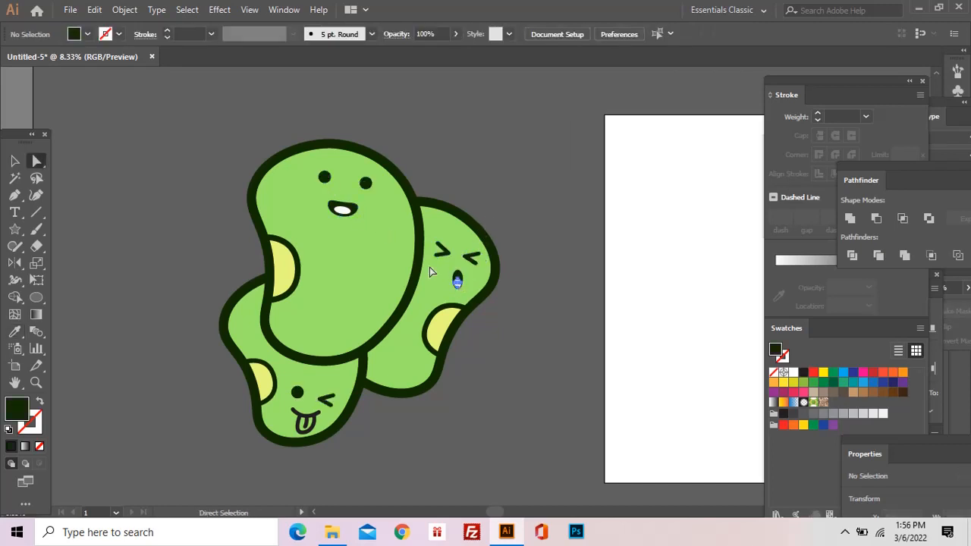
pyautogui.keyDown('shift'); pyautogui.click(345, 214); pyautogui.keyUp('shift')
pyautogui.press('z')
pyautogui.moveTo(326, 206); pyautogui.dragTo(394, 261)
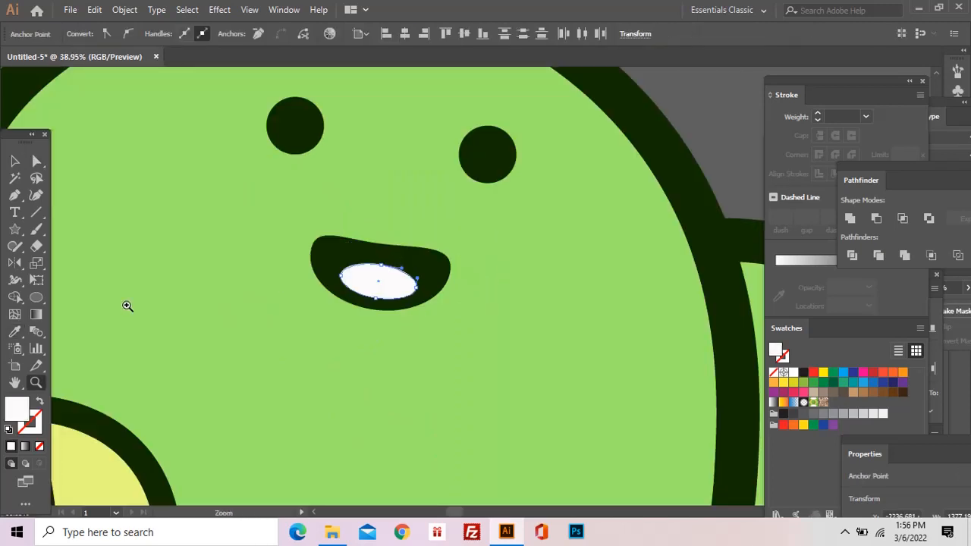
pyautogui.doubleClick(18, 410)
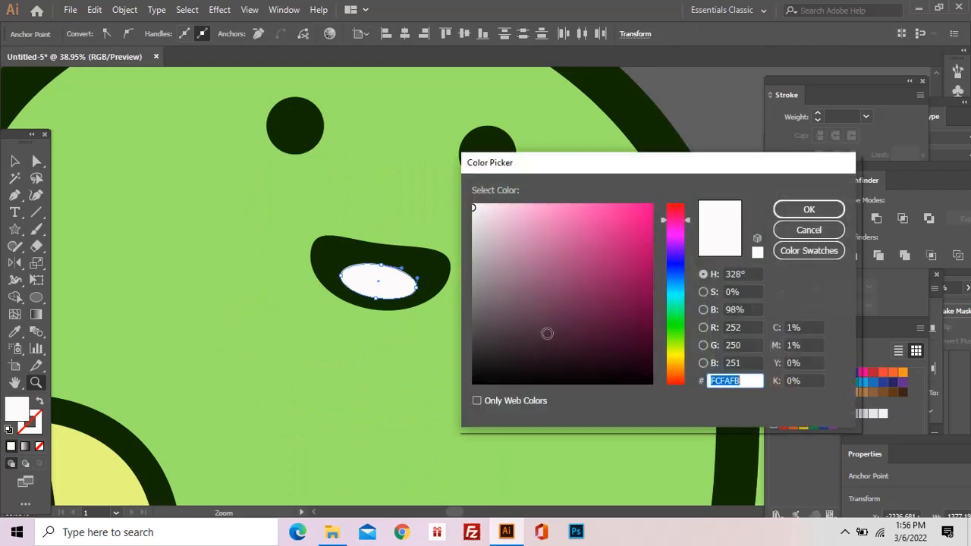
pyautogui.click(555, 210)
pyautogui.click(808, 209)
pyautogui.keyDown('alt'); pyautogui.click(525, 343); pyautogui.keyUp('alt')
pyautogui.keyDown('alt'); pyautogui.click(525, 342); pyautogui.keyUp('alt')
pyautogui.keyDown('alt'); pyautogui.click(525, 343); pyautogui.keyUp('alt')
pyautogui.keyDown('alt'); pyautogui.click(525, 343); pyautogui.keyUp('alt')
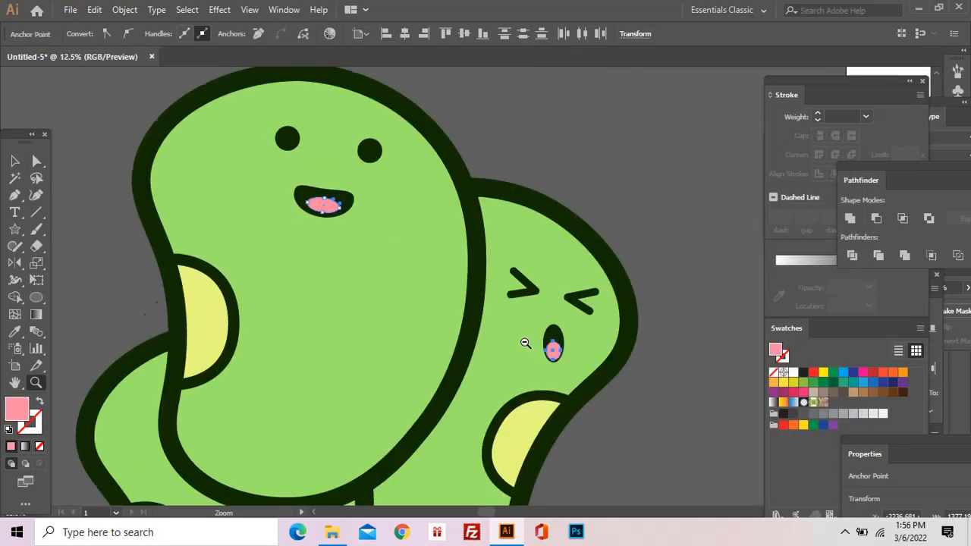
pyautogui.keyDown('ctrl'); pyautogui.click(505, 377); pyautogui.keyUp('ctrl')
pyautogui.click(506, 377)
# Step: Select the lower bean's smile and tongue lines and apply the winking eye's dark green with the Eyedropper
pyautogui.moveTo(170, 398); pyautogui.dragTo(331, 329)
pyautogui.moveTo(299, 279); pyautogui.dragTo(346, 411)
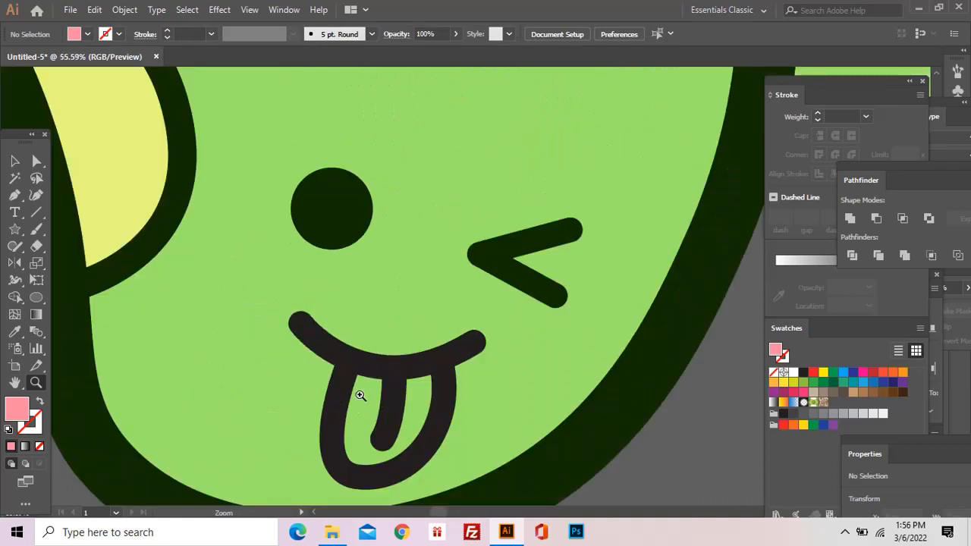
pyautogui.press('a')
pyautogui.click(394, 387)
pyautogui.keyDown('shift'); pyautogui.click(414, 367); pyautogui.keyUp('shift')
pyautogui.keyDown('shift'); pyautogui.click(447, 396); pyautogui.keyUp('shift')
pyautogui.press('i')
pyautogui.click(516, 252)
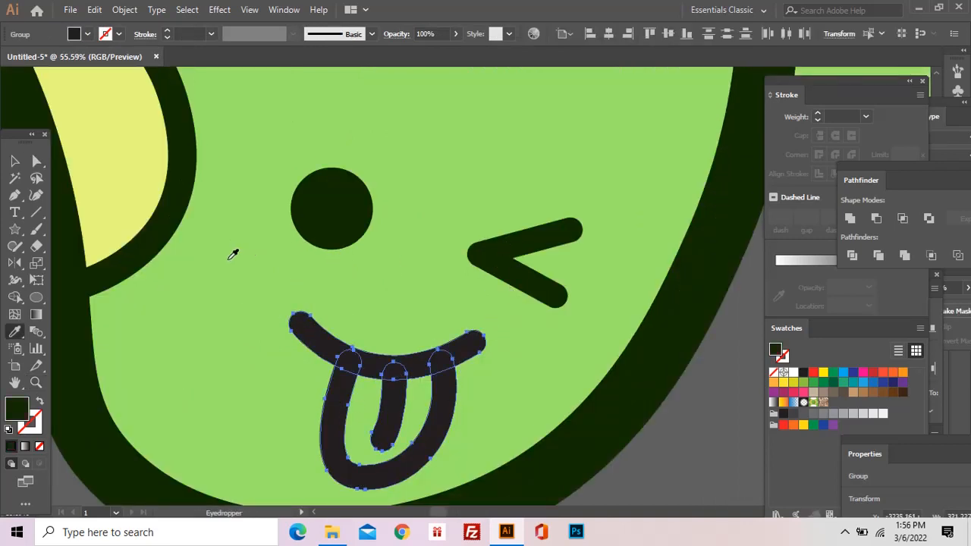
# Step: Trace a closed tongue shape along the middle of the lower bean's tongue outline with the Pen tool
pyautogui.press('p')
pyautogui.click(347, 365)
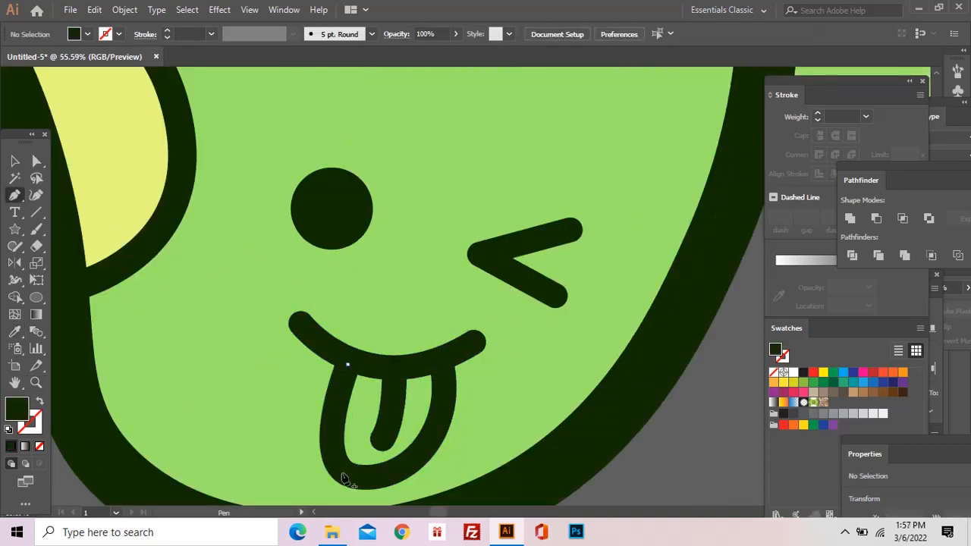
pyautogui.moveTo(356, 472); pyautogui.dragTo(391, 477)
pyautogui.moveTo(435, 443); pyautogui.dragTo(443, 304)
pyautogui.click(439, 371)
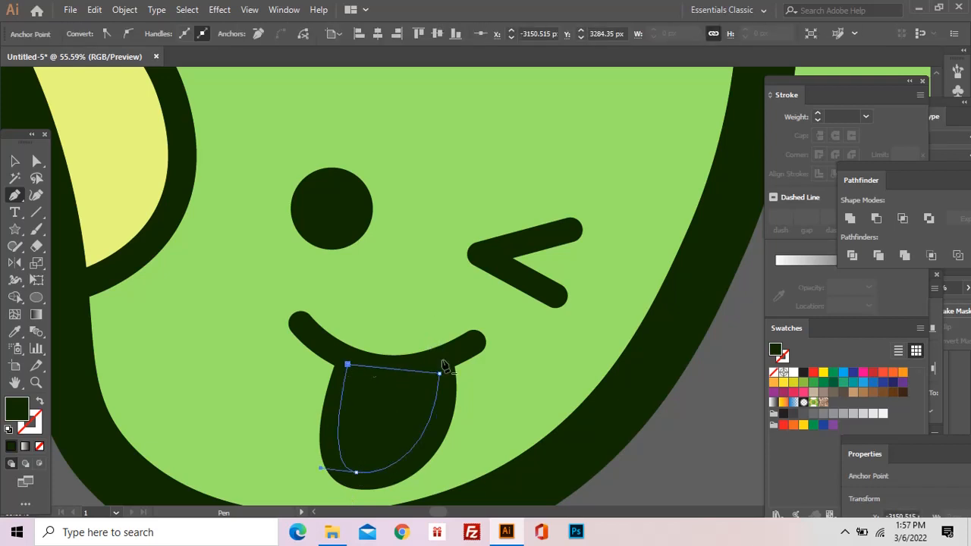
# Step: Fill the traced tongue shape with the pink of the right bean's mouth using the Eyedropper
pyautogui.press('z')
pyautogui.keyDown('alt'); pyautogui.click(430, 321); pyautogui.keyUp('alt')
pyautogui.keyDown('alt'); pyautogui.click(457, 263); pyautogui.keyUp('alt')
pyautogui.keyDown('alt'); pyautogui.click(458, 262); pyautogui.keyUp('alt')
pyautogui.moveTo(509, 232); pyautogui.dragTo(426, 340)
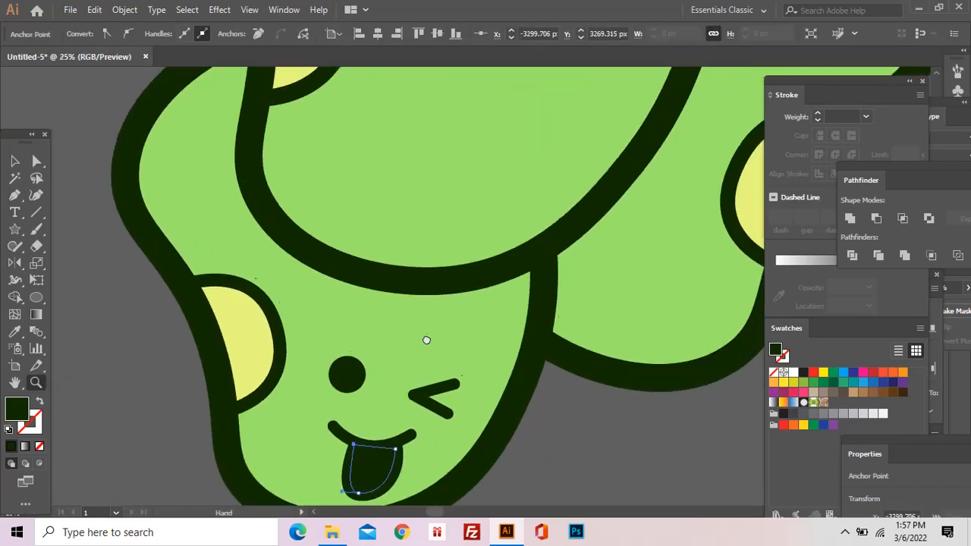
pyautogui.keyDown('alt'); pyautogui.click(428, 331); pyautogui.keyUp('alt')
pyautogui.moveTo(485, 267); pyautogui.dragTo(420, 337)
pyautogui.press('i')
pyautogui.click(666, 171)
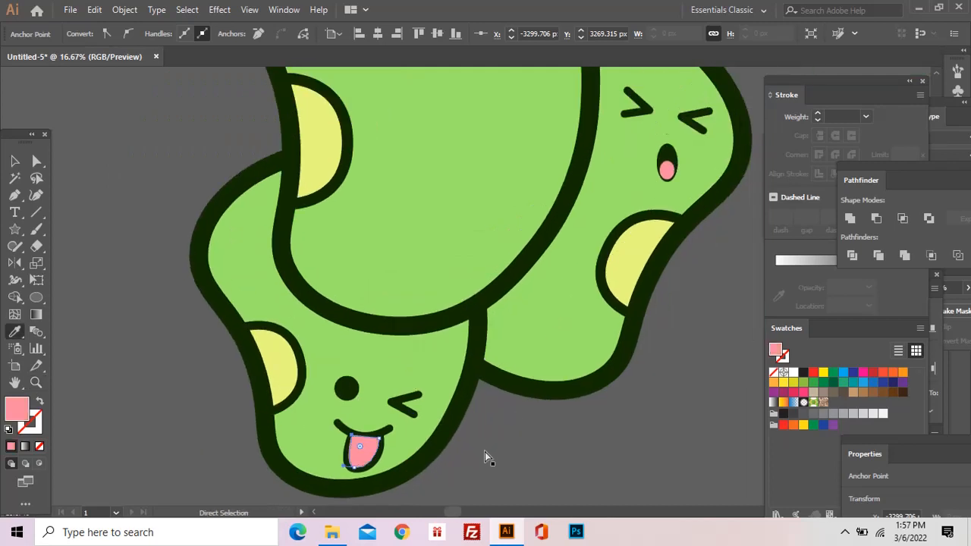
# Step: Arrange the pink tongue shape behind the lower bean's dark tongue lines and deselect it
pyautogui.press('a')
pyautogui.click(382, 455)
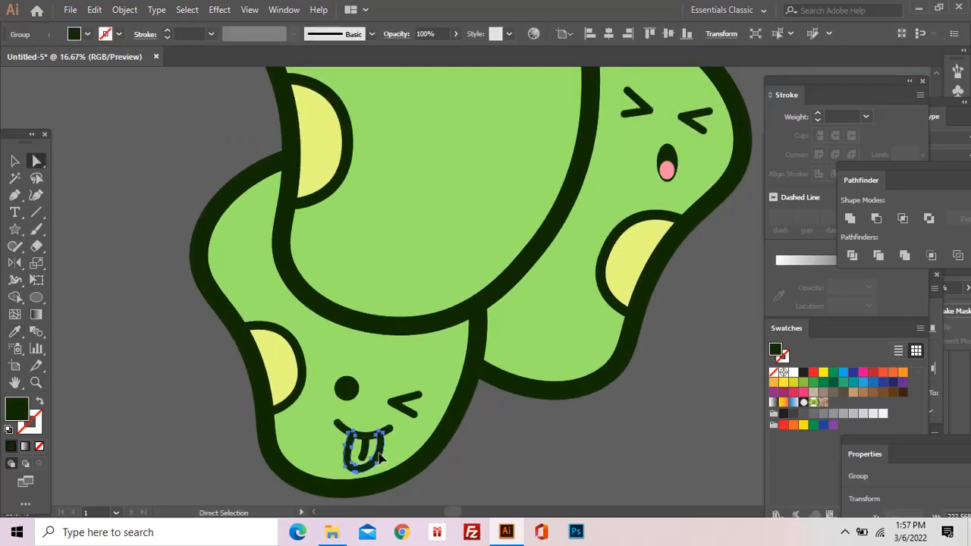
pyautogui.hotkey('ctrl', 'z')
pyautogui.click(503, 470)
# Step: Group the complete bean cluster and move it onto the white artboard
pyautogui.press('z')
pyautogui.keyDown('alt'); pyautogui.click(484, 367); pyautogui.keyUp('alt')
pyautogui.keyDown('alt'); pyautogui.click(507, 297); pyautogui.keyUp('alt')
pyautogui.keyDown('alt'); pyautogui.click(515, 293); pyautogui.keyUp('alt')
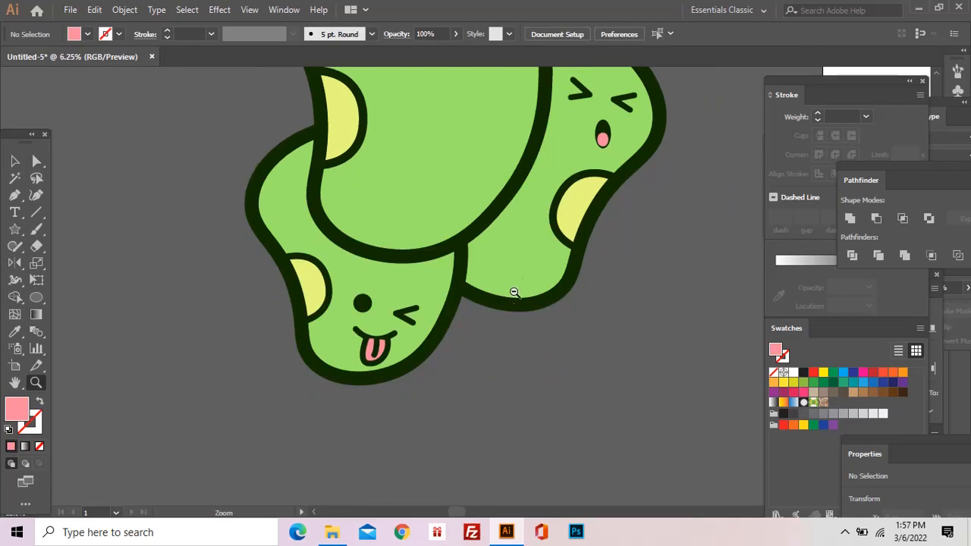
pyautogui.keyDown('alt'); pyautogui.click(506, 290); pyautogui.keyUp('alt')
pyautogui.press('v')
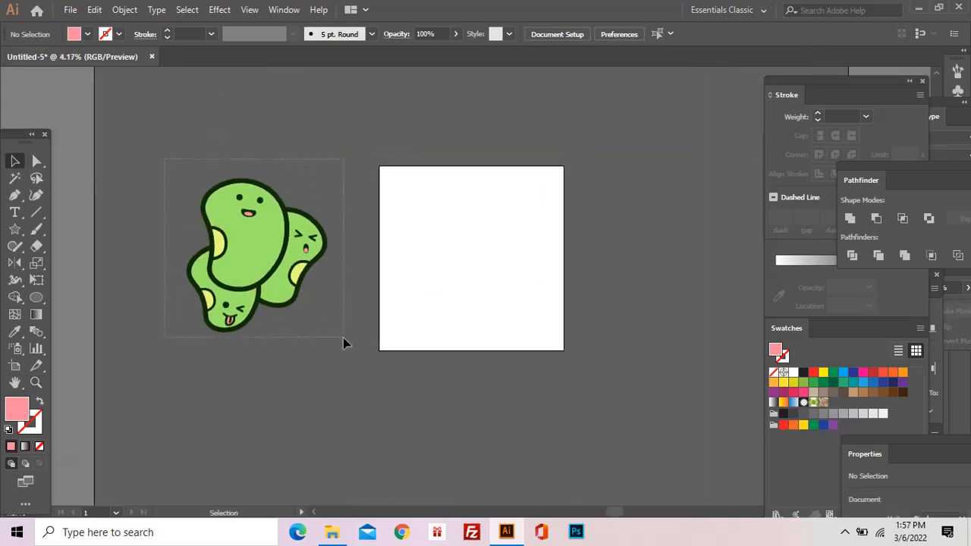
pyautogui.moveTo(343, 338); pyautogui.dragTo(342, 341)
pyautogui.hotkey('ctrl', 'g')
pyautogui.moveTo(254, 254); pyautogui.dragTo(497, 271)
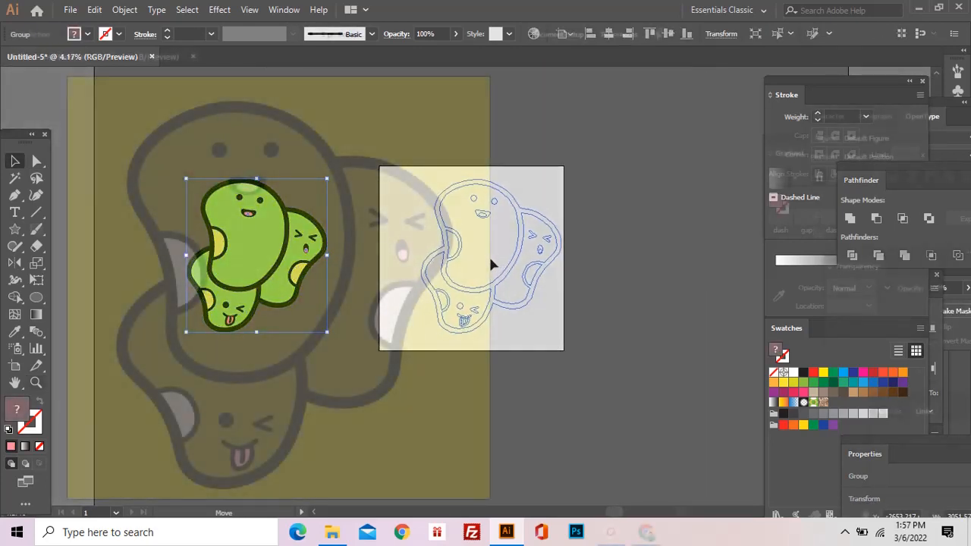